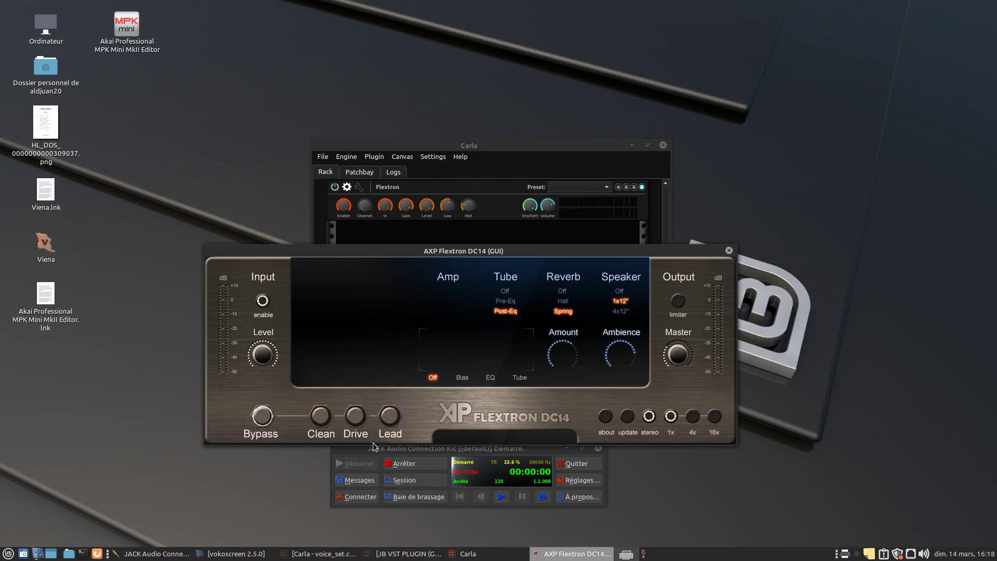
Arrange the JACK Audio Connection Kit, Flextron and Carla windows on the desktop, with Carla uppermost and JACK below the plugin interface.
drag(414, 452, 431, 486)
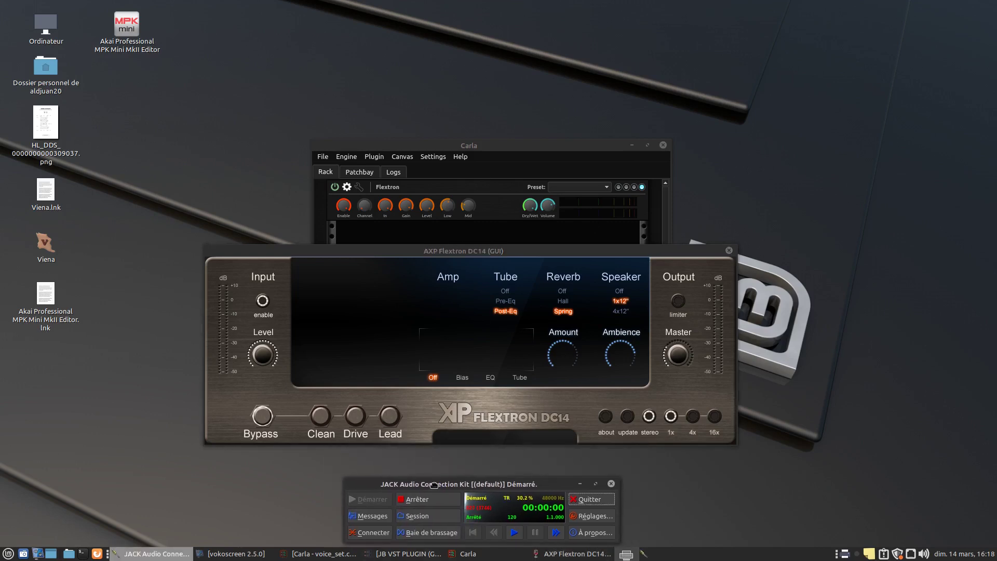
drag(446, 256, 469, 287)
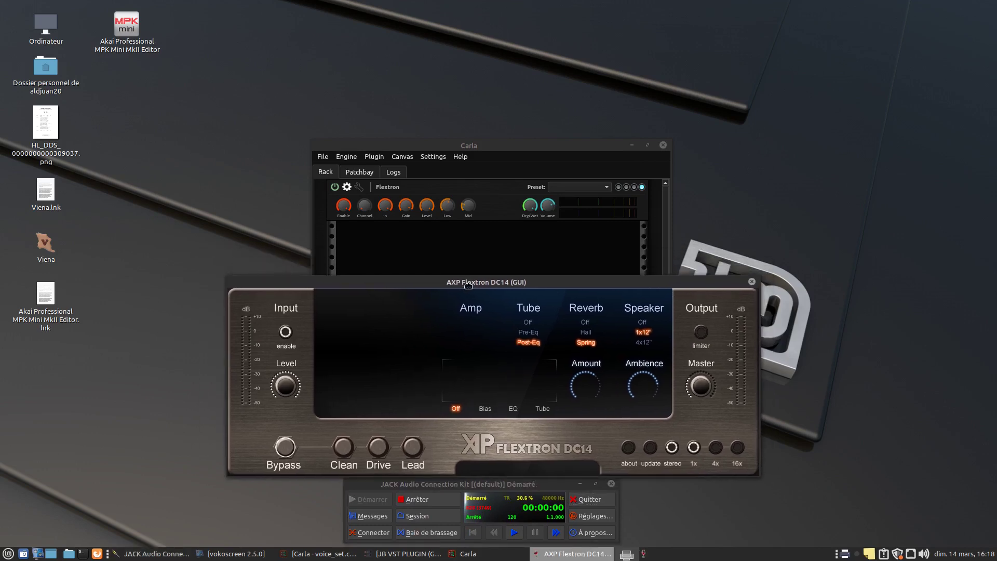
double_click(494, 143)
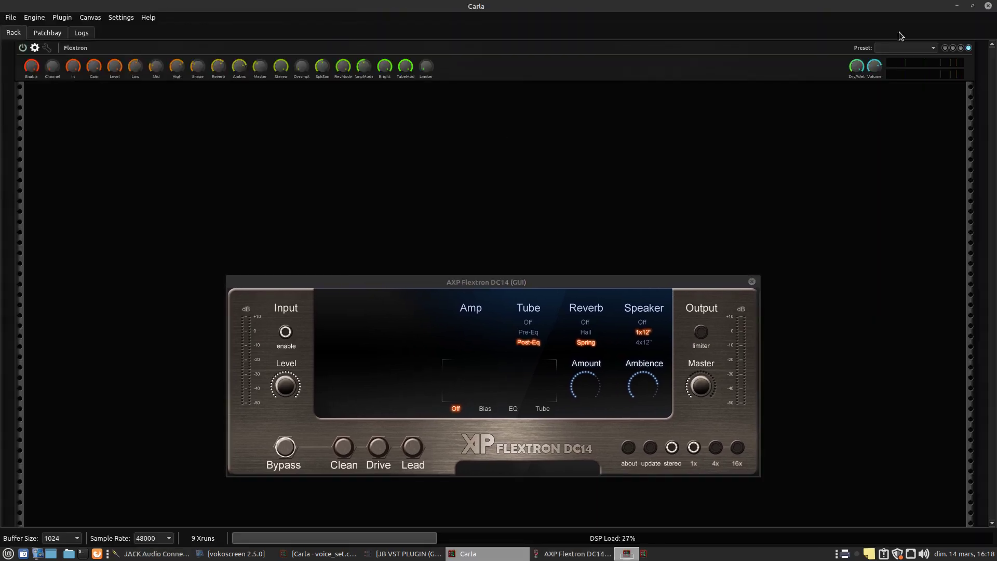
click(969, 7)
drag(495, 149, 482, 58)
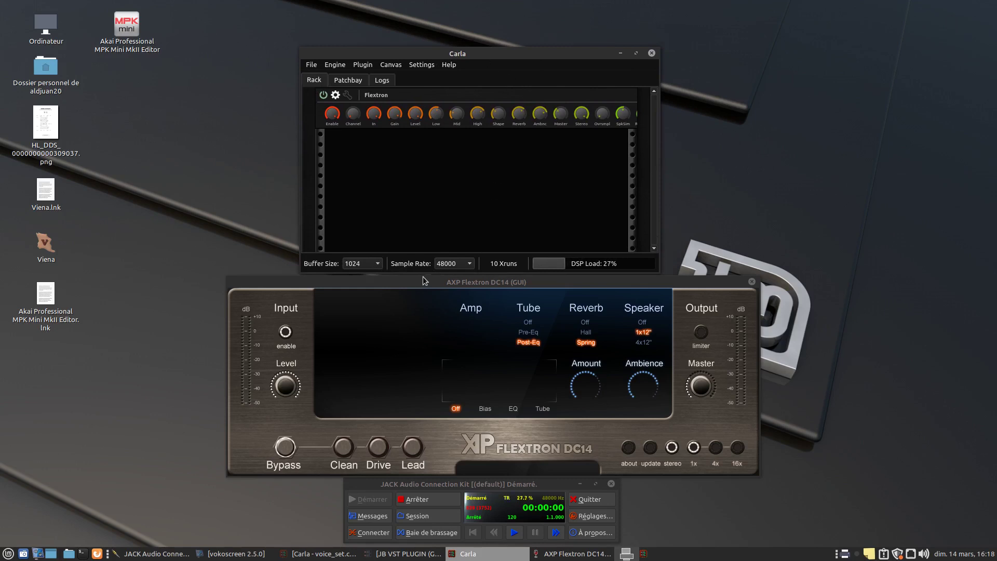
click(402, 300)
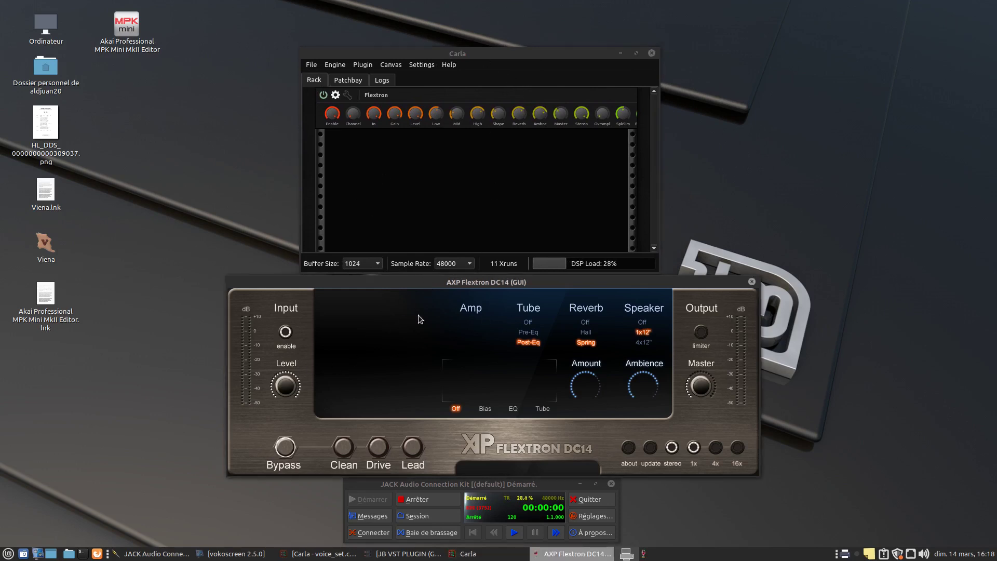
click(460, 60)
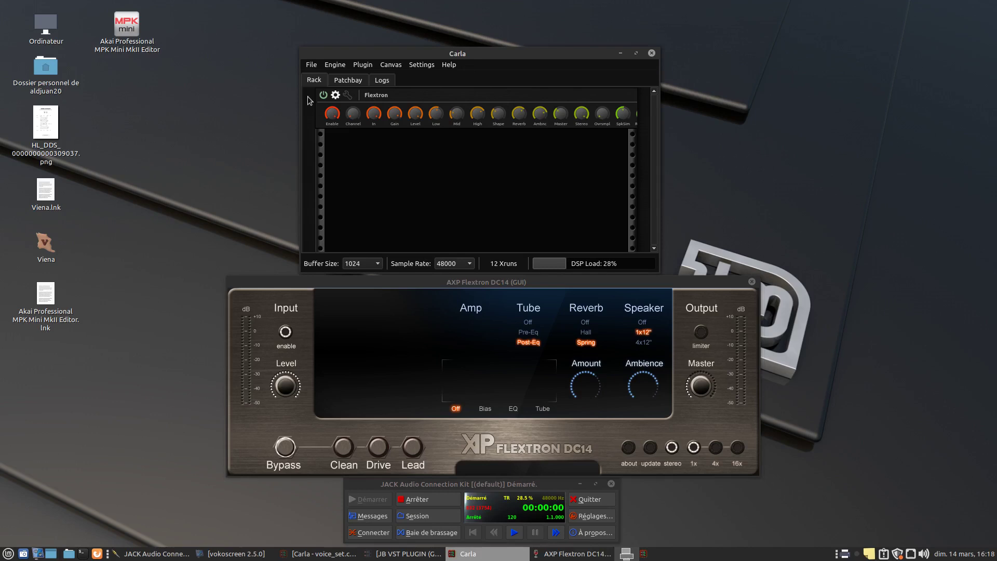
click(335, 65)
key(Escape)
drag(511, 53, 495, 56)
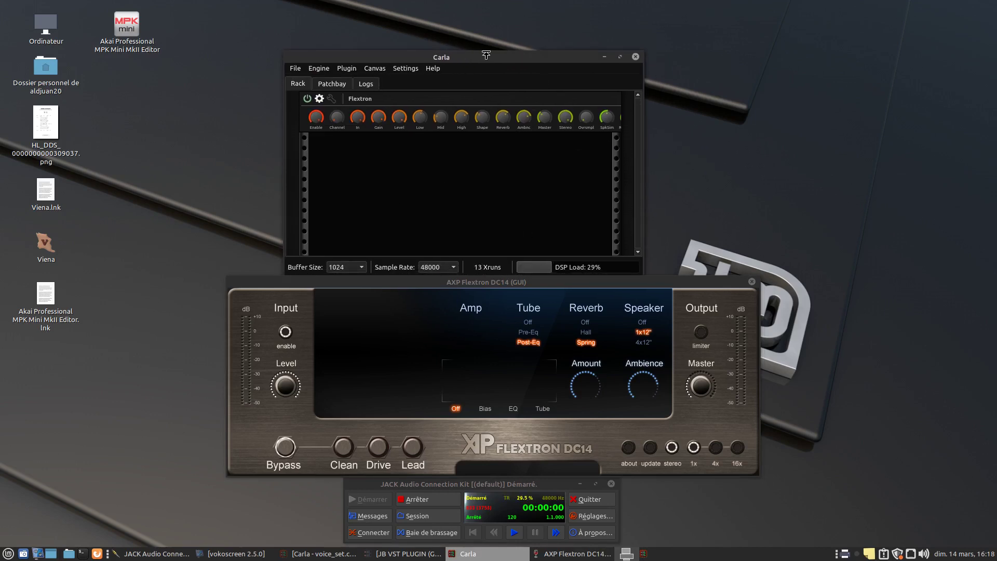
mouse_move(511, 284)
mouse_down()
mouse_move(475, 277)
mouse_move(513, 275)
mouse_up()
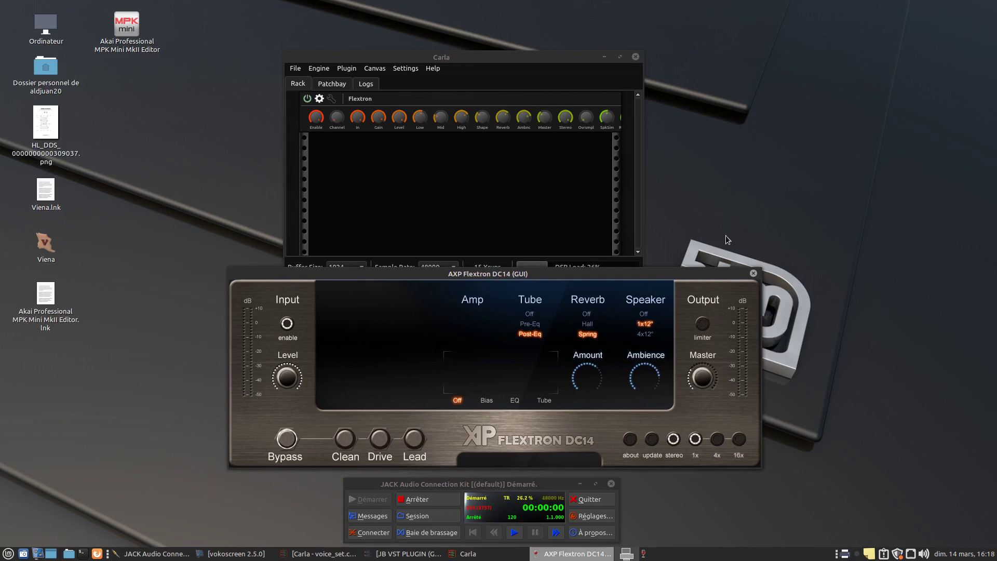
Close the Flextron interface and look at the actions available for the plugin in the rack, including Export LV2.
click(753, 274)
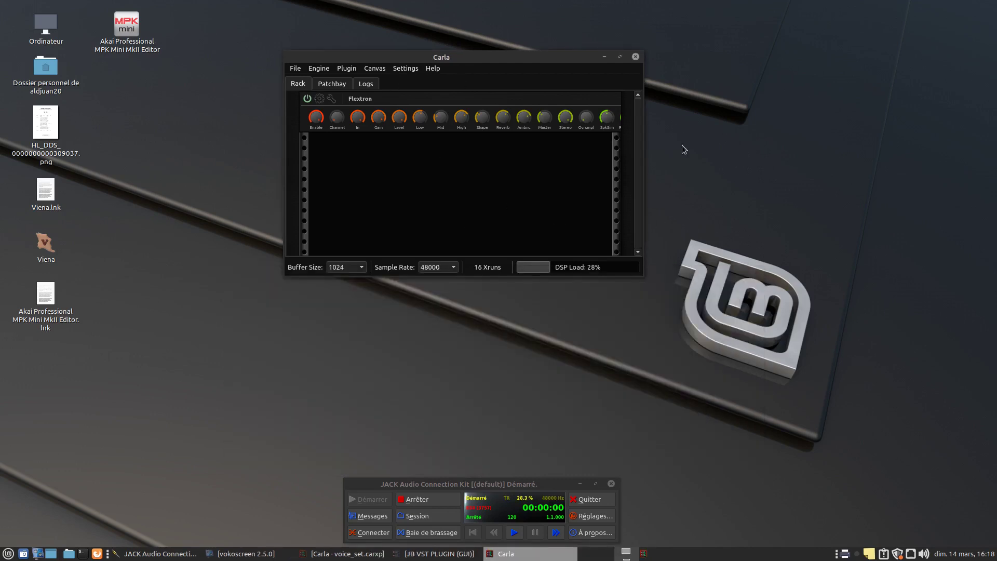
click(386, 95)
right_click(390, 104)
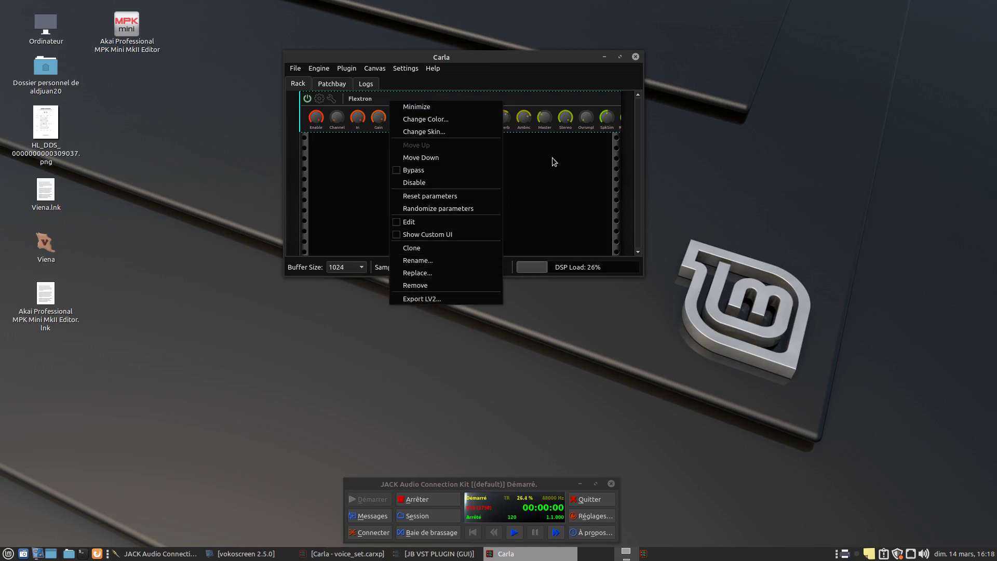
click(558, 178)
Review the Wine and Experimental pages of Carla's settings, including the option to export single plugins to LV2, and close the settings.
click(406, 70)
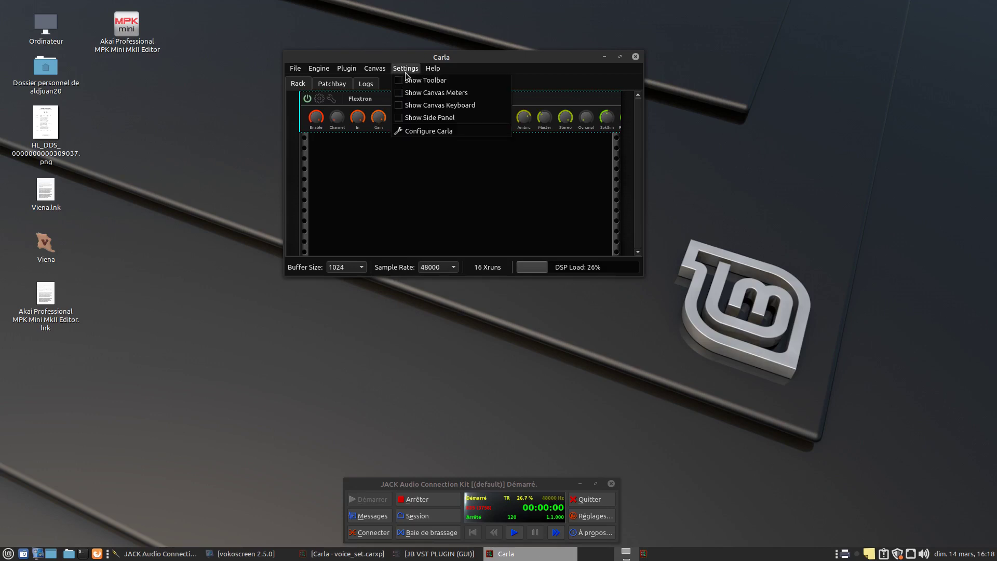
click(424, 134)
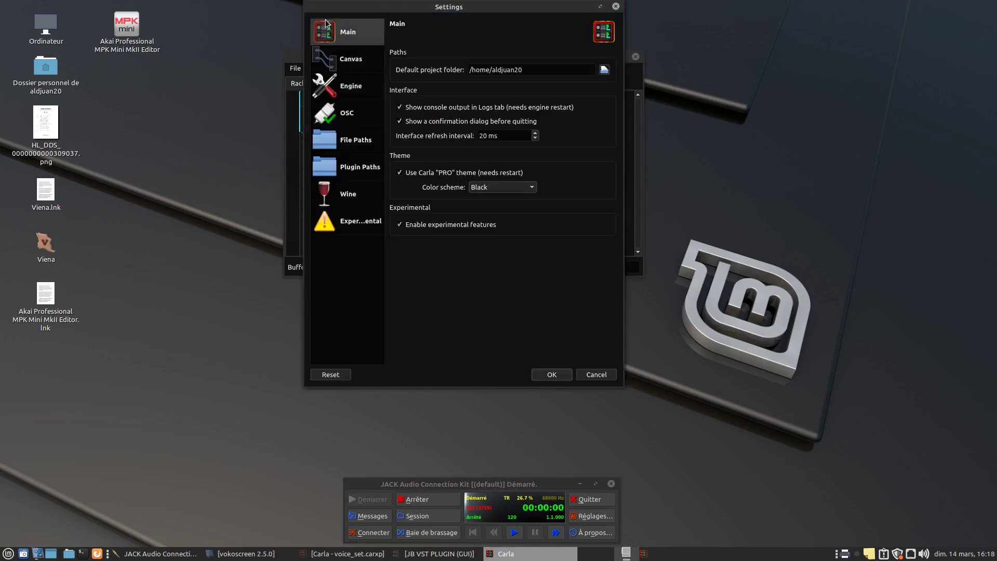
drag(370, 7, 619, 144)
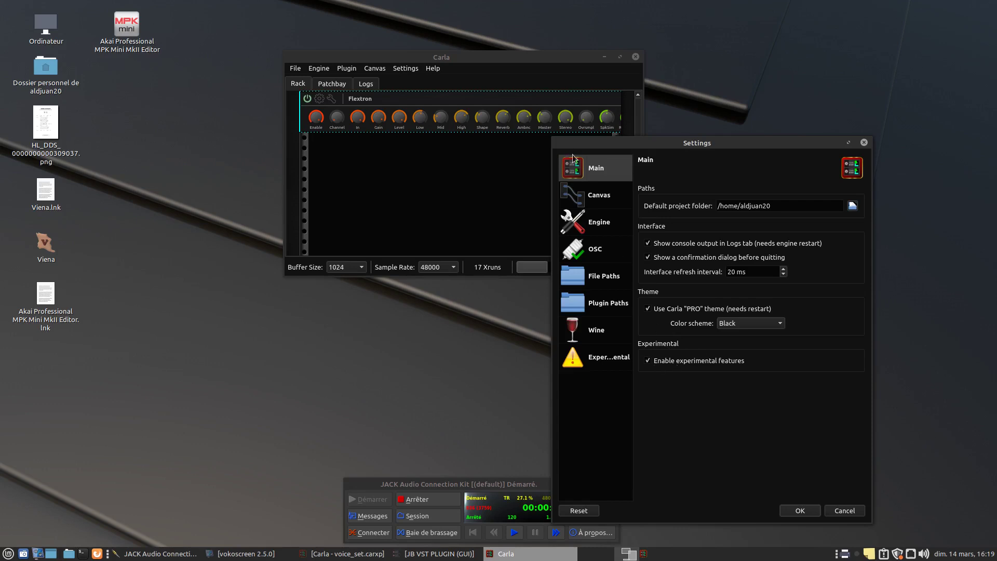
click(601, 328)
click(590, 364)
click(590, 333)
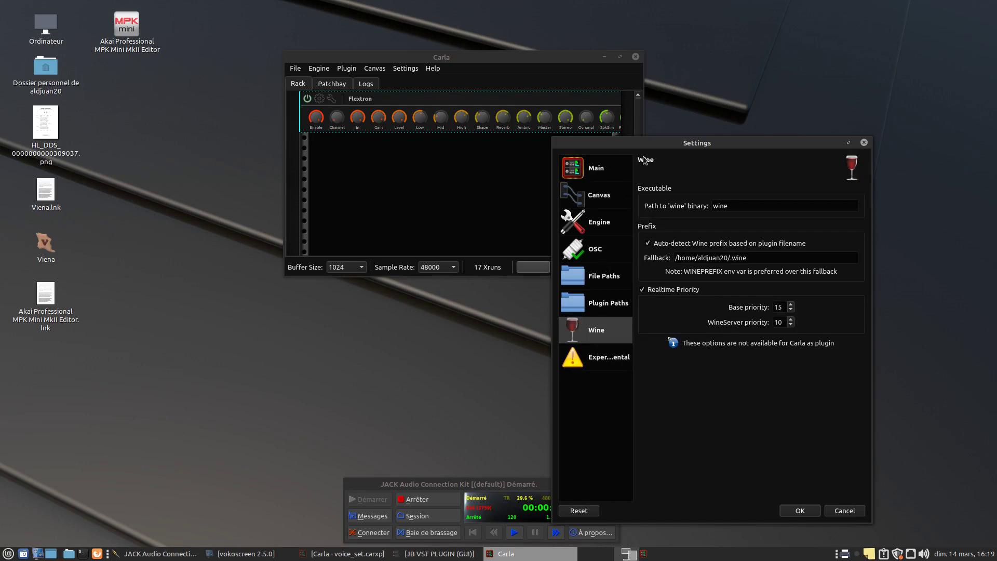
click(591, 359)
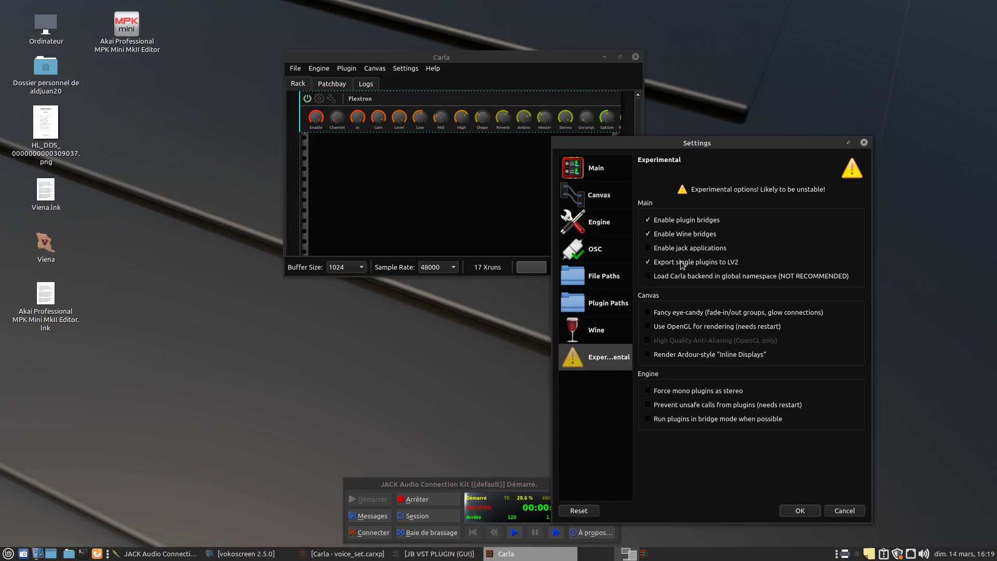
click(864, 142)
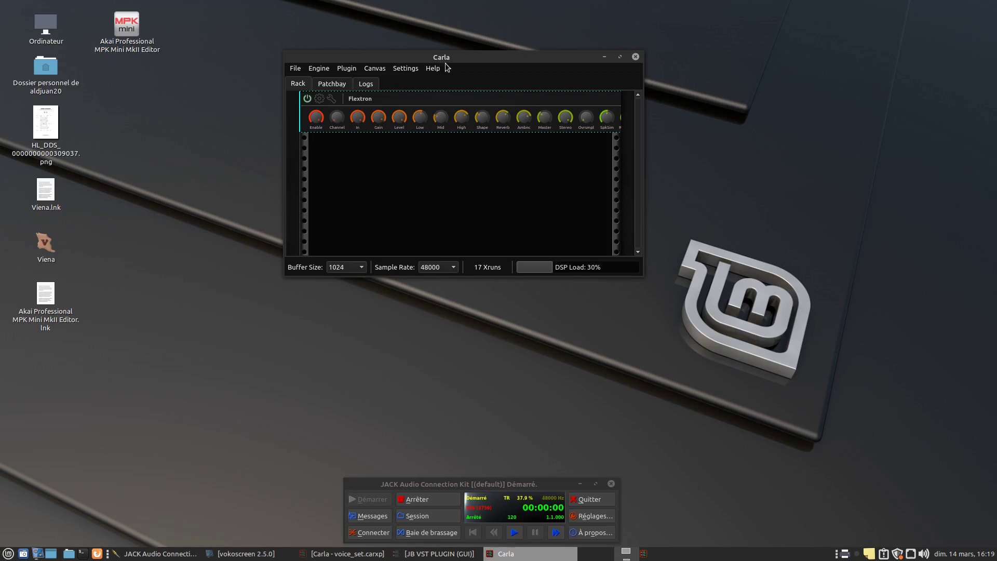
Move the Carla window toward the middle of the desktop and show the Flextron plugin's custom interface over it.
drag(450, 59, 536, 151)
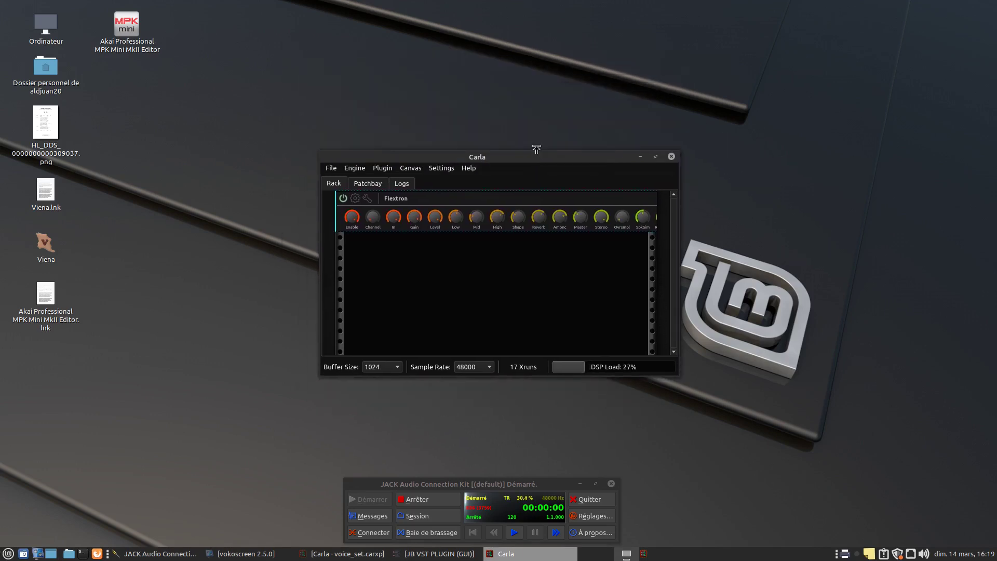
click(435, 248)
click(355, 199)
drag(654, 287, 474, 276)
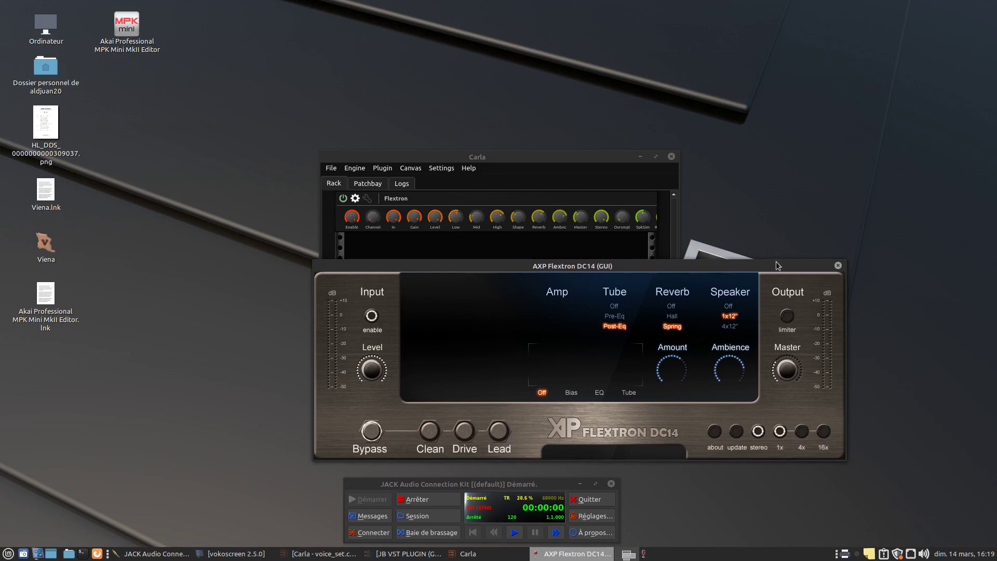
Close the Flextron interface and quit Carla.
click(837, 266)
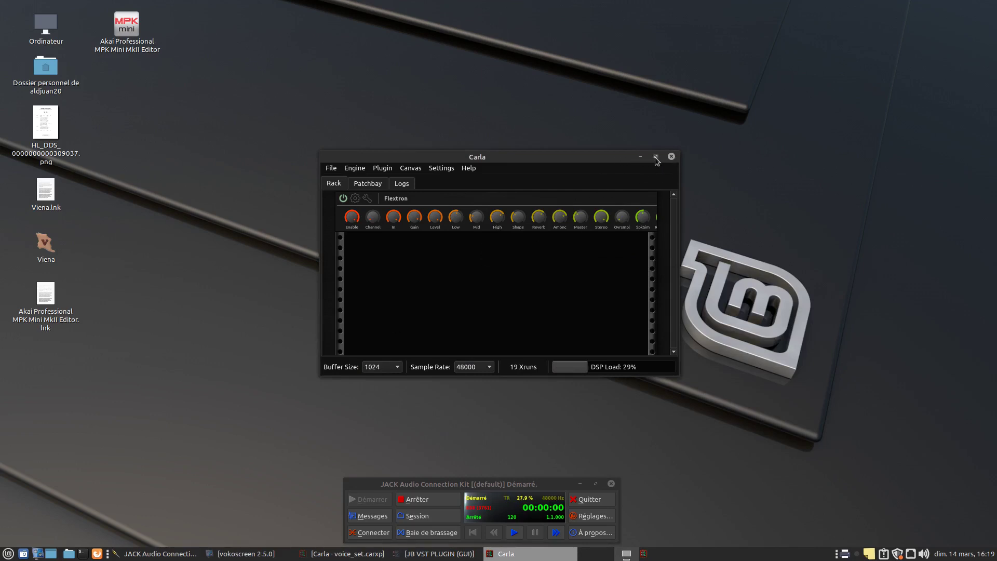
click(671, 157)
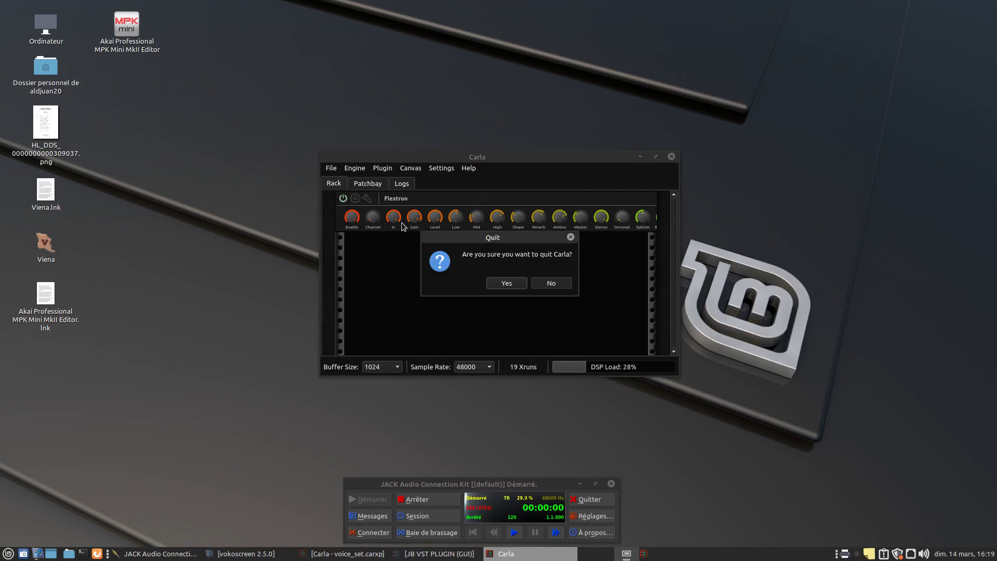
click(507, 284)
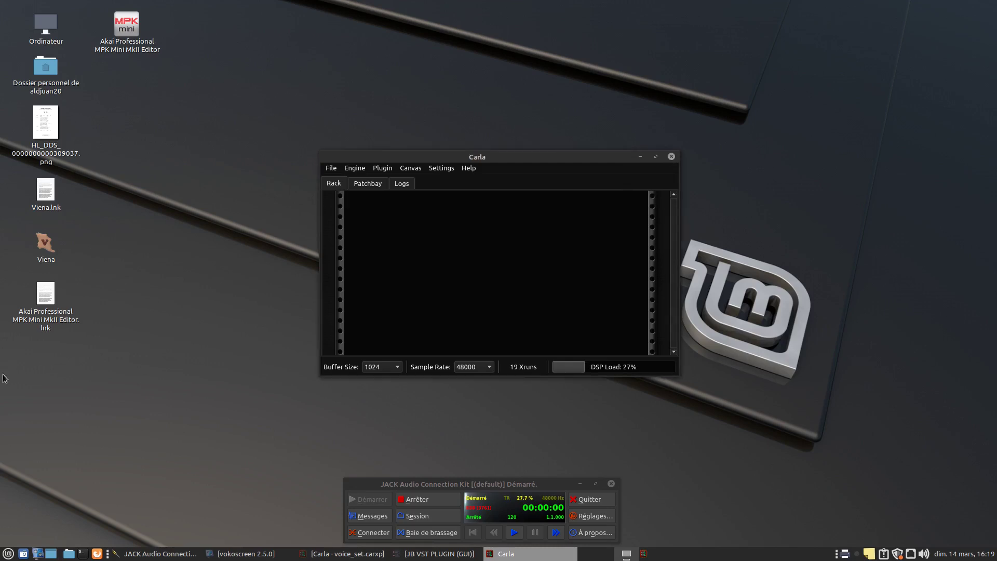
Launch Ardour, open the recent session vstlv2 and dismiss the memory limit notice.
click(7, 554)
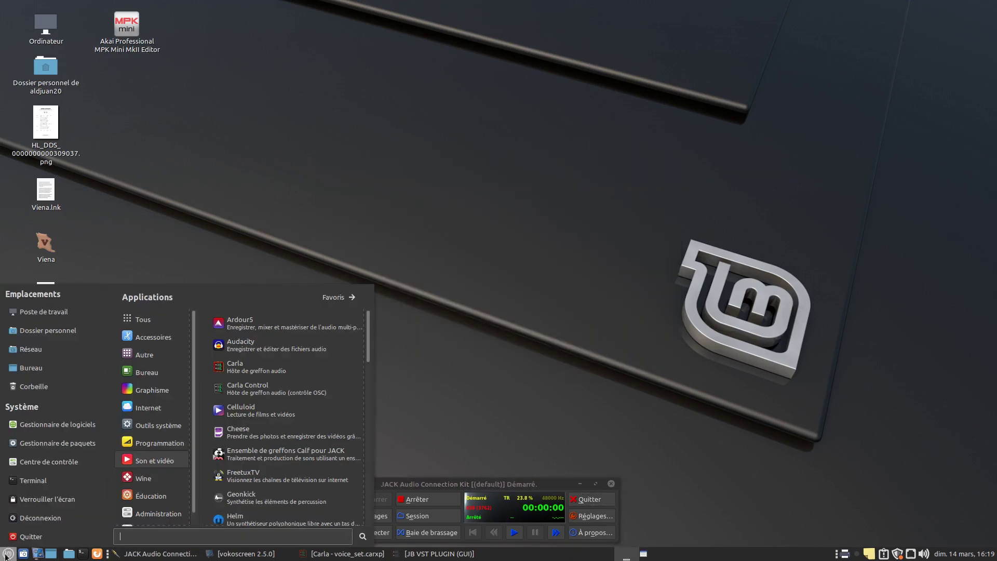
click(290, 326)
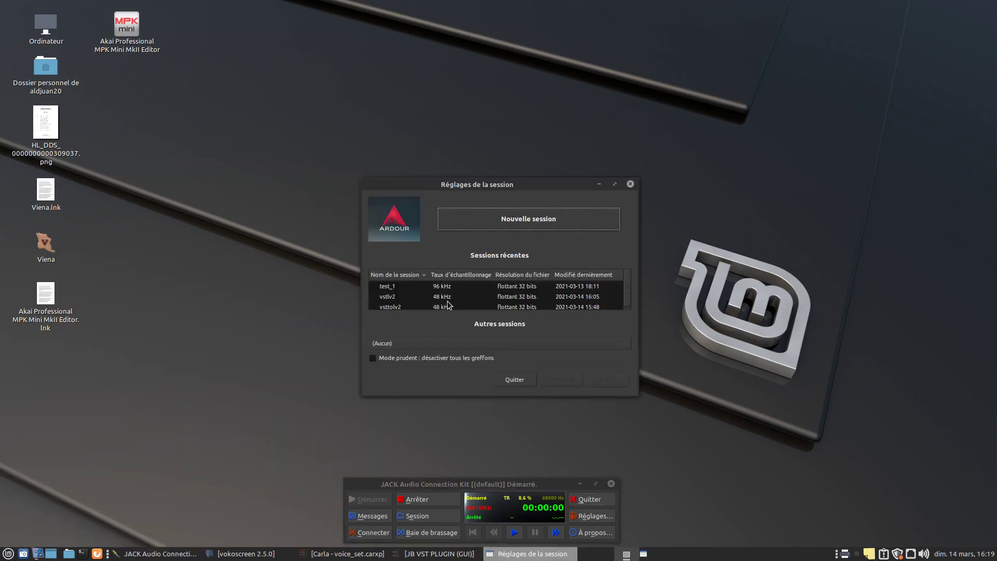
click(404, 294)
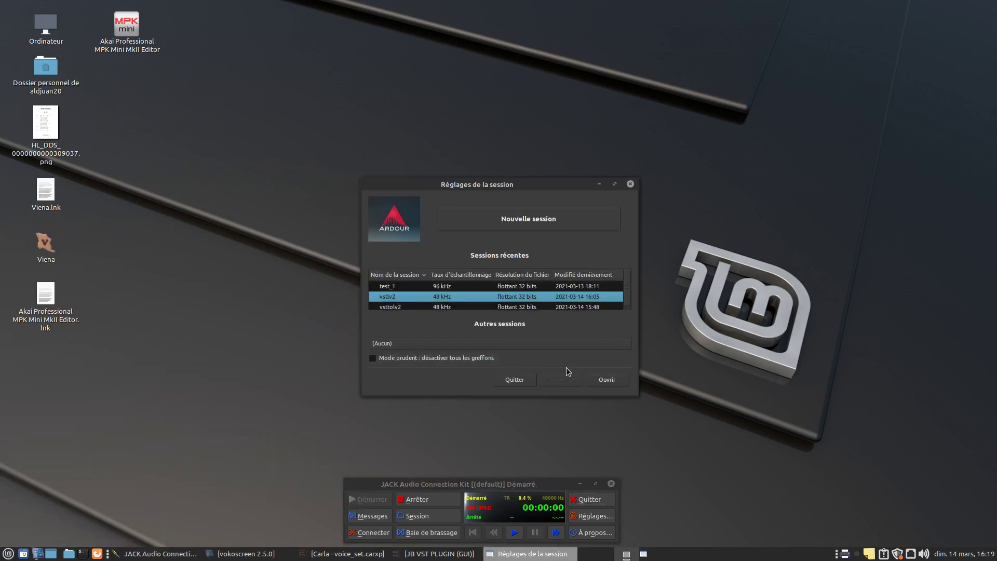
click(600, 381)
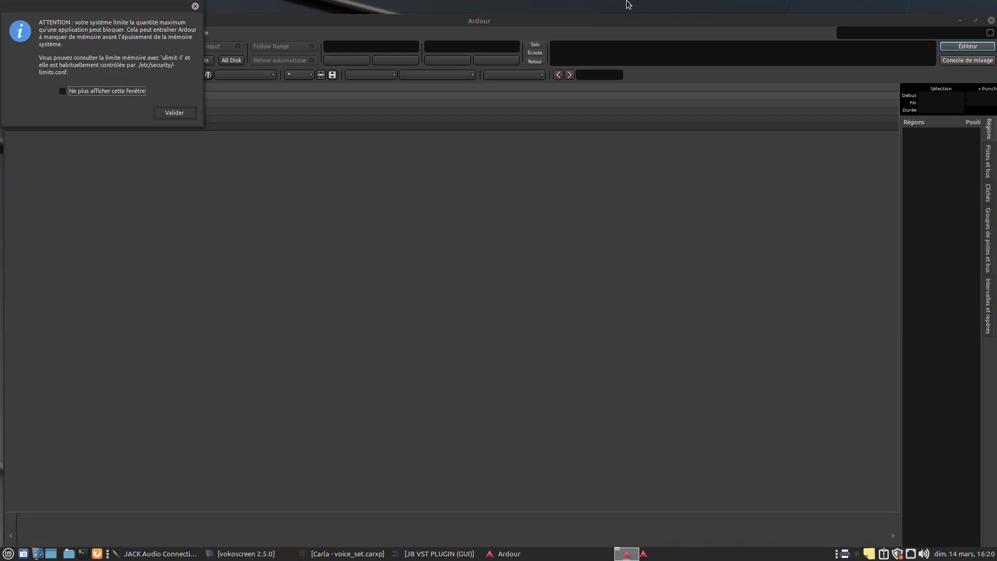
click(175, 112)
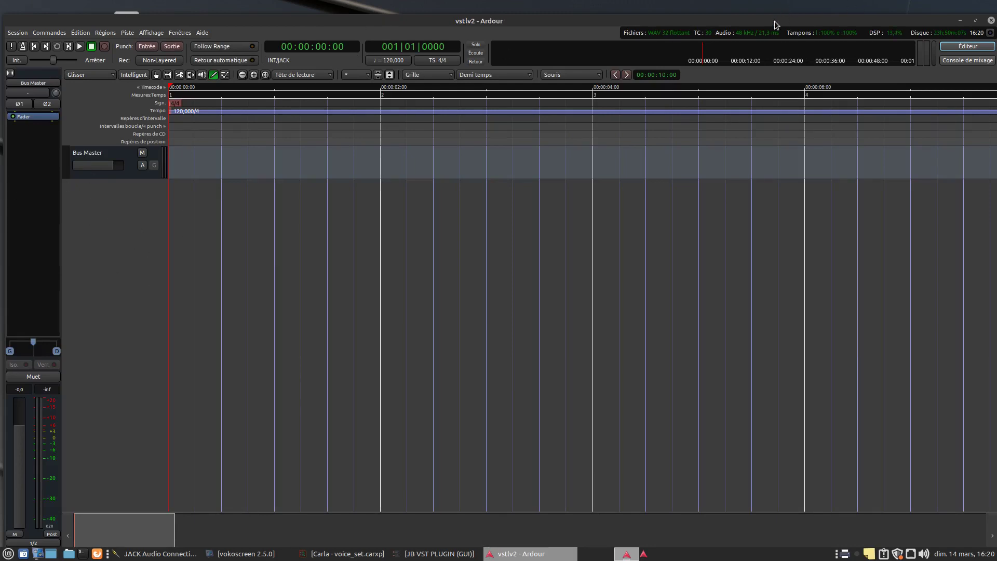
Add one mono audio track named Audio and insert the favourite plugin Flextron (LV2) on it.
double_click(111, 241)
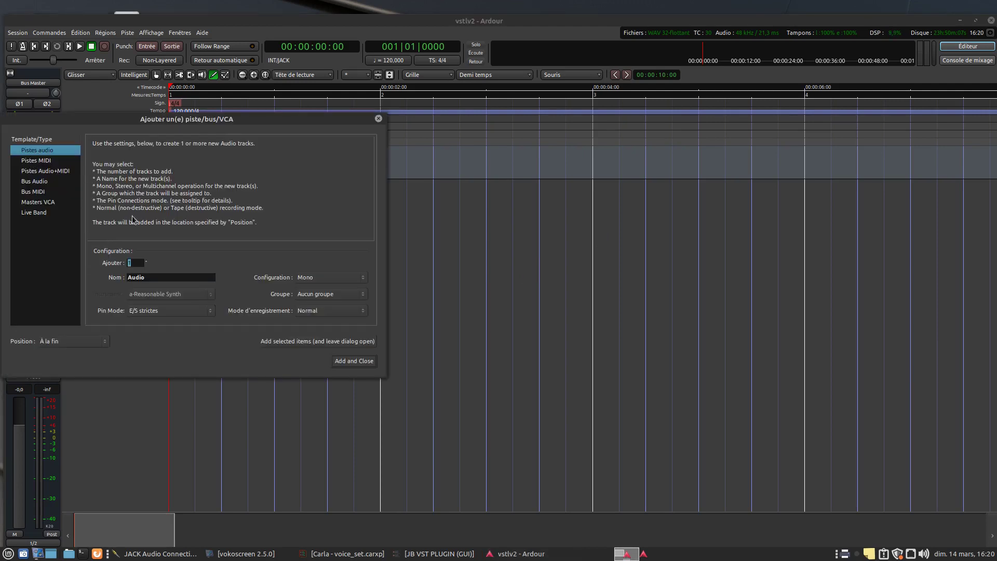
click(353, 360)
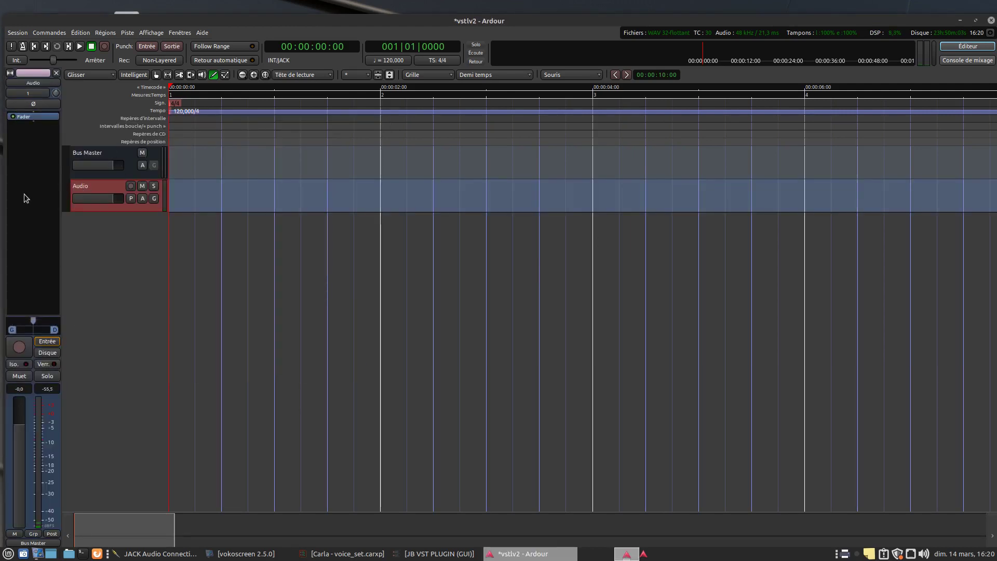
right_click(33, 146)
mouse_move(225, 154)
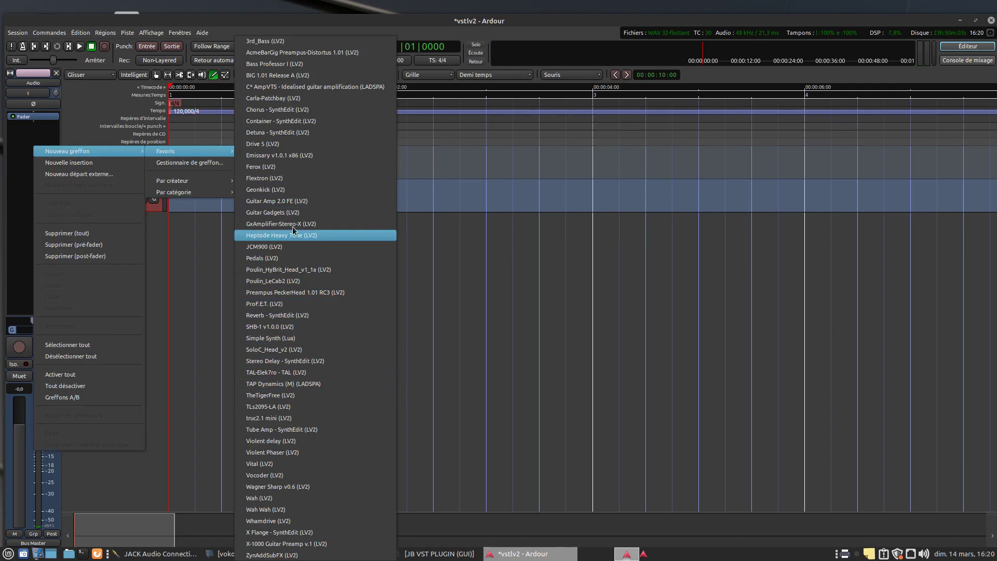
click(291, 167)
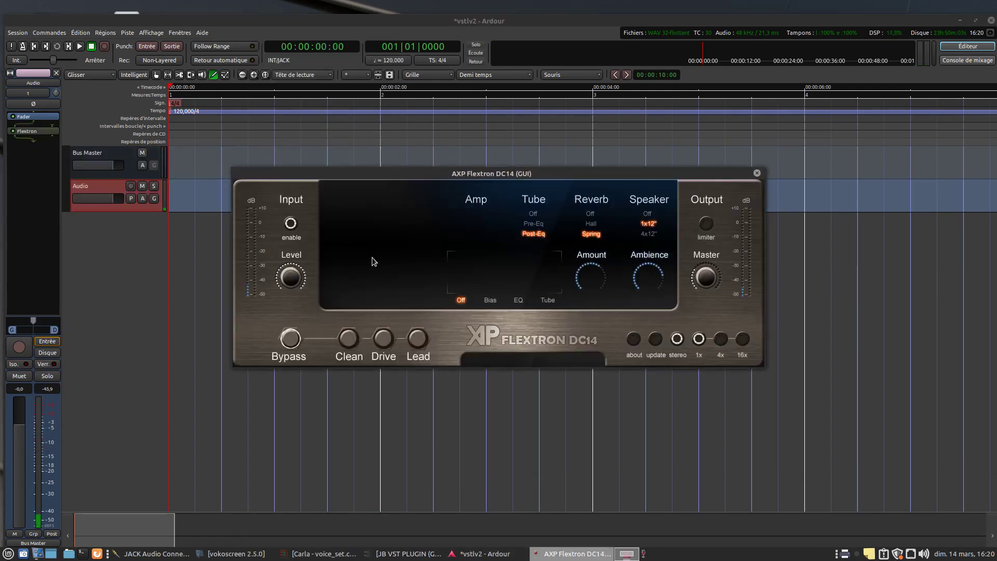
mouse_move(711, 280)
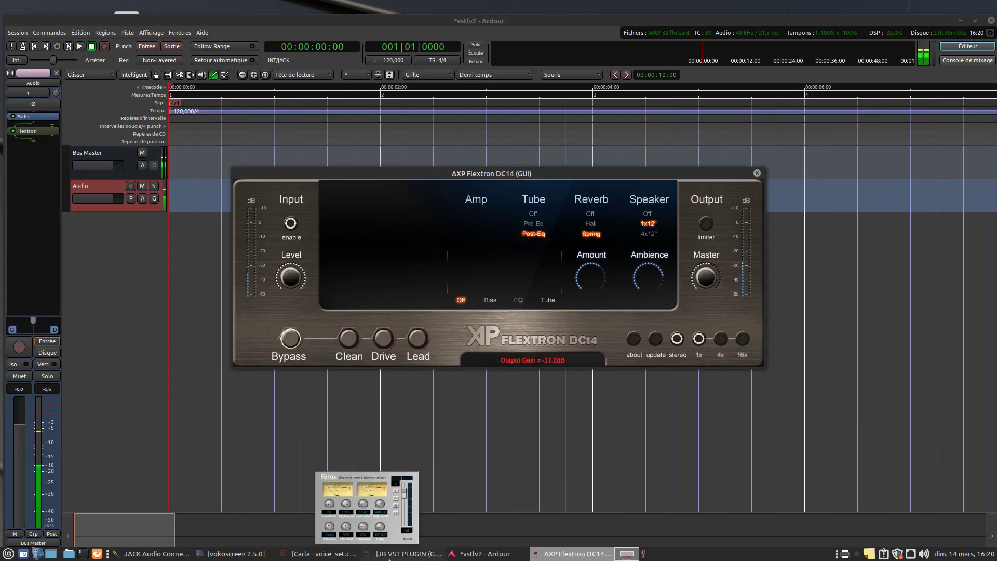
Switch to JACK Audio Connection Kit, view its audio port connections, and return to the Ardour session.
click(121, 554)
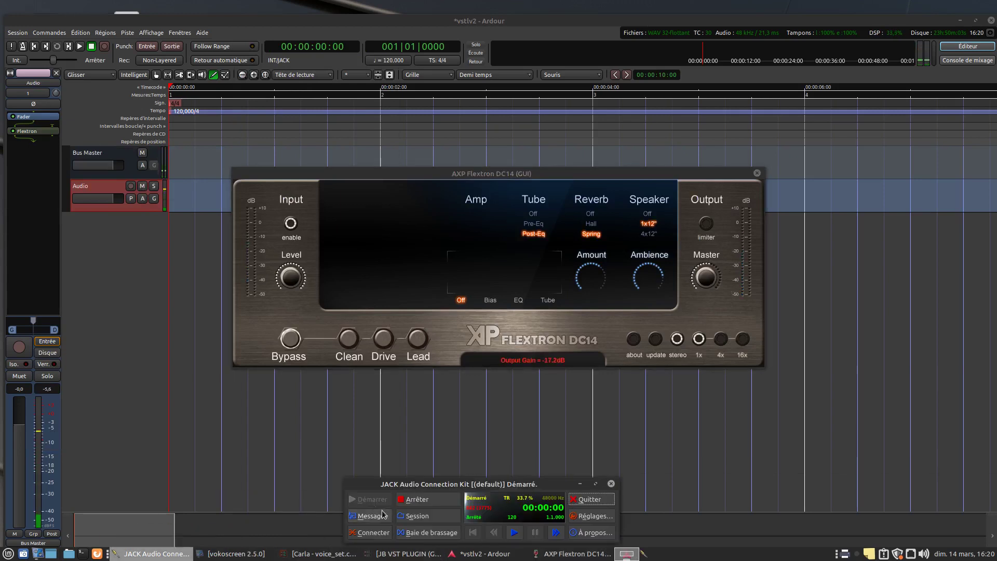
click(370, 532)
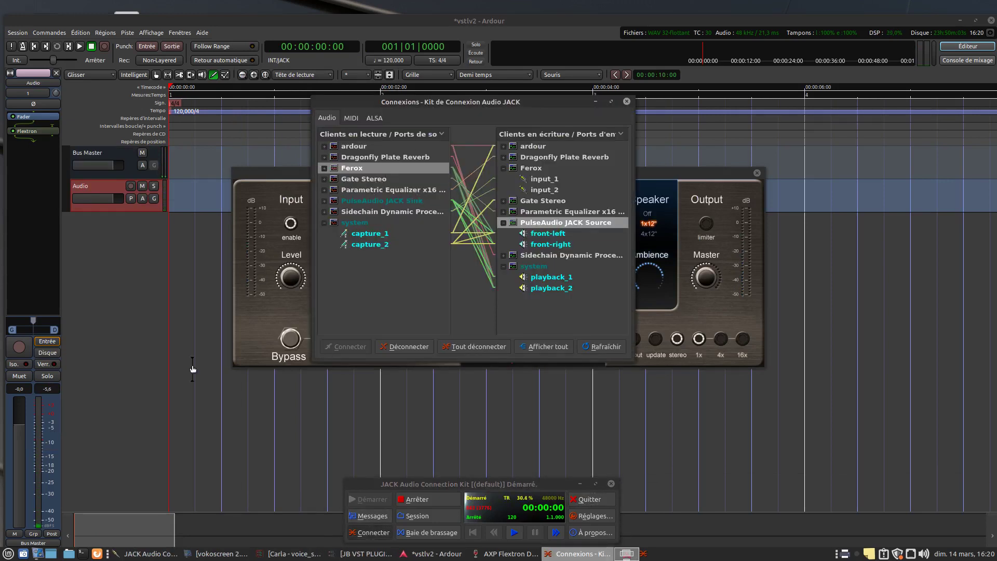
click(116, 381)
Route the Audio track's left and right outputs to PulseAudio JACK Source front-left and front-right, and close the routing grid.
click(33, 543)
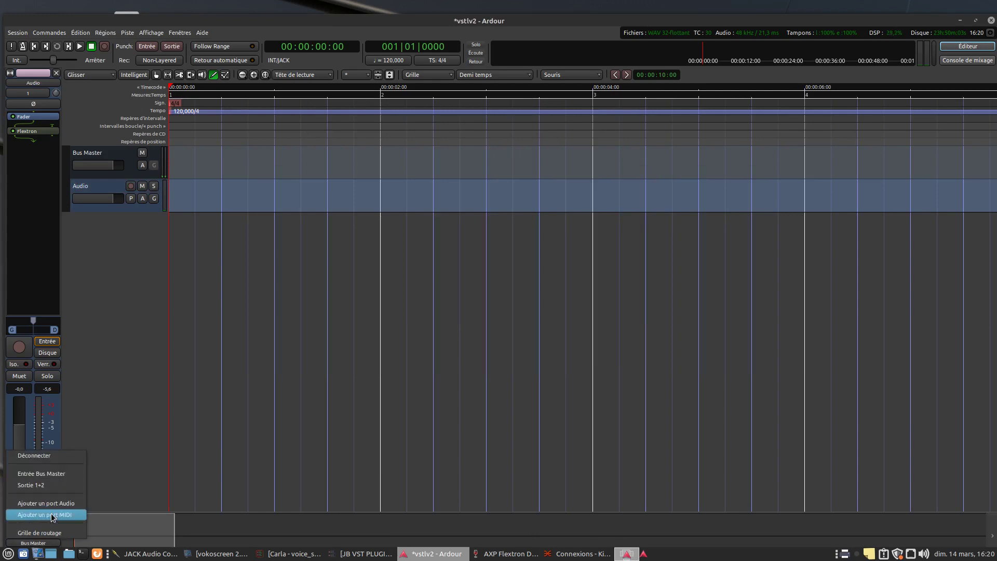
click(50, 533)
drag(131, 253, 447, 153)
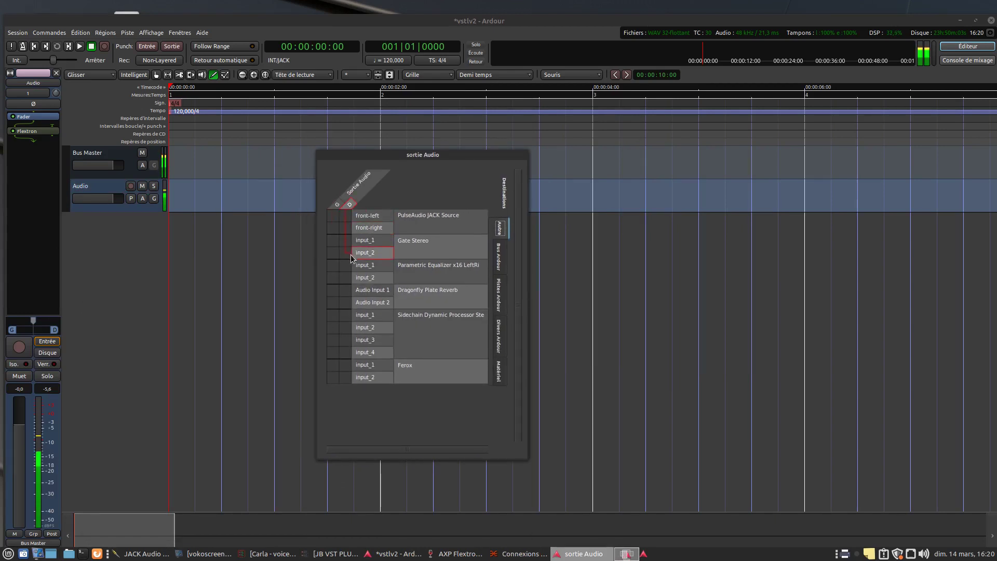
click(333, 215)
click(345, 228)
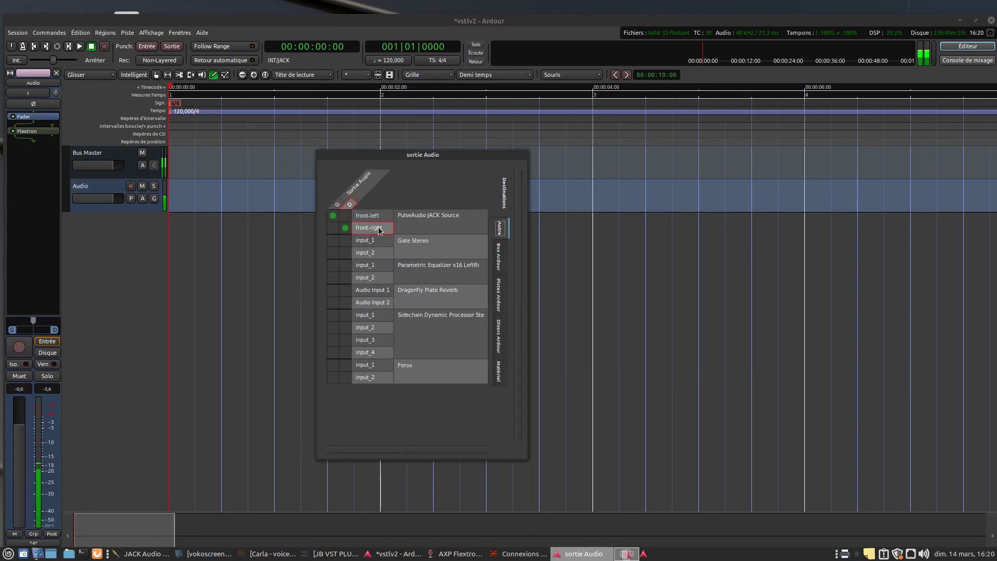
right_click(488, 158)
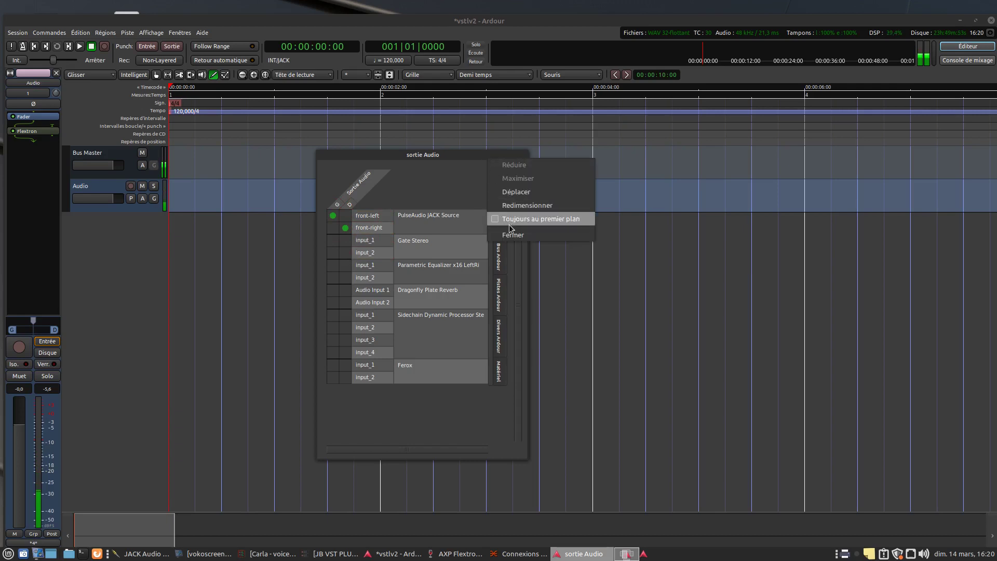
click(499, 242)
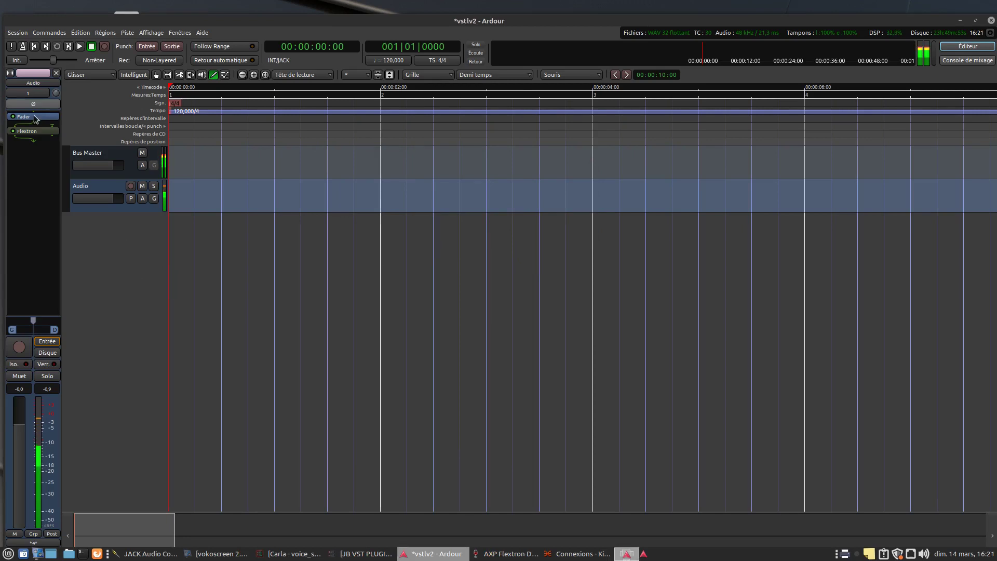
Bring up the Flextron interface, adjust the input level, and select the Clean channel and the 4x12" speaker.
mouse_move(570, 559)
click(507, 554)
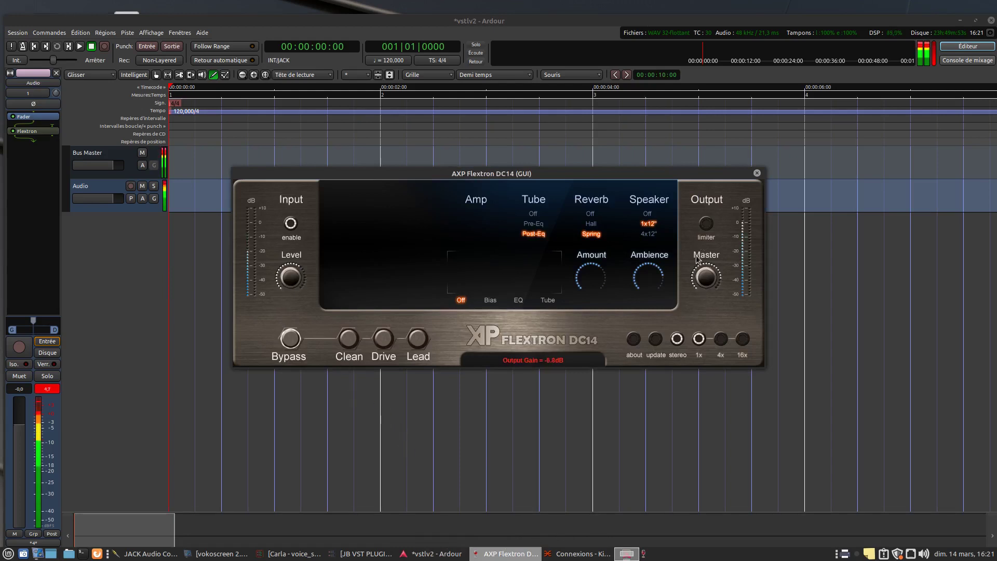
drag(289, 278, 287, 290)
click(348, 339)
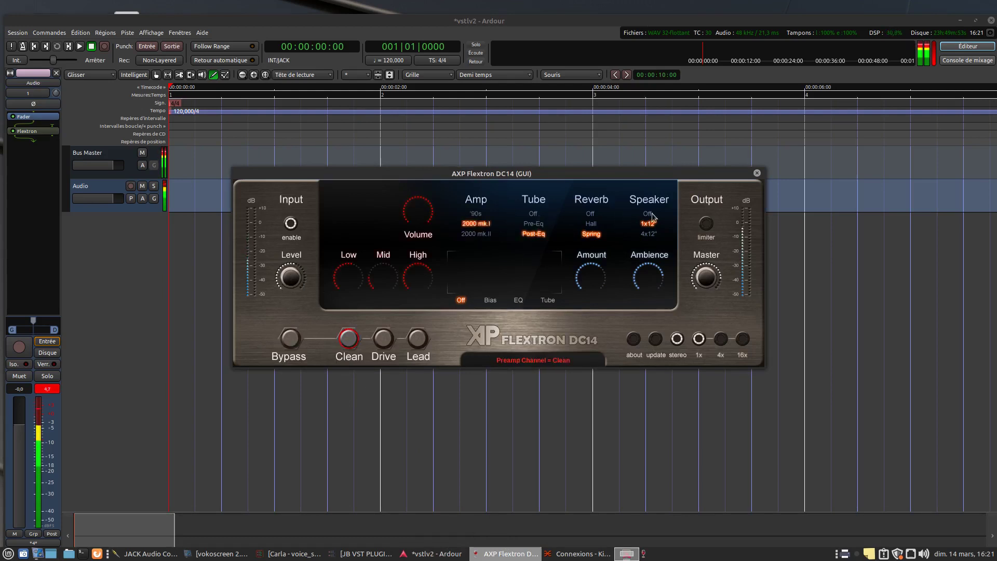
click(652, 233)
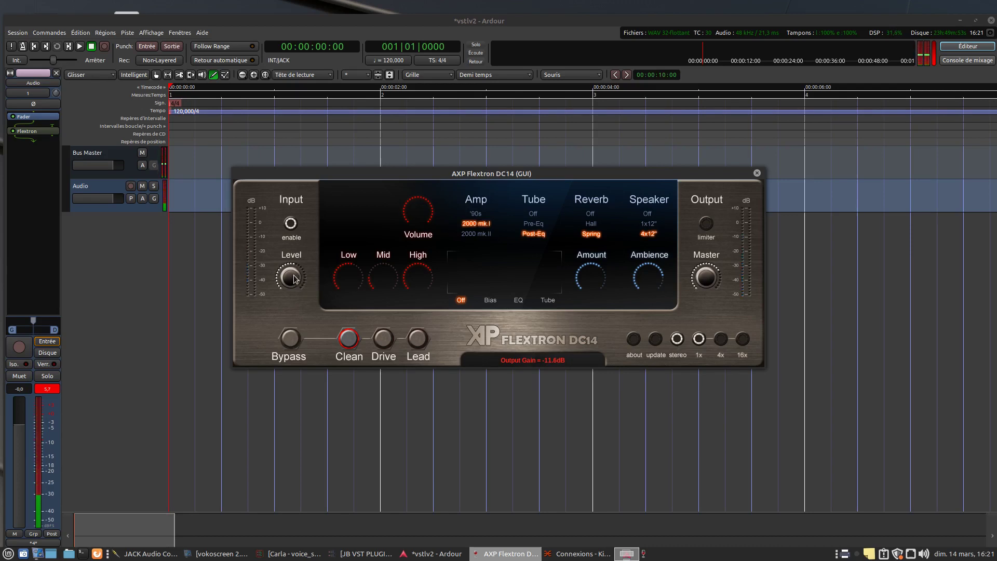
Set Flextron's output gain to -13.2 dB, and audition the Lead channel before returning to Clean.
drag(705, 278, 704, 290)
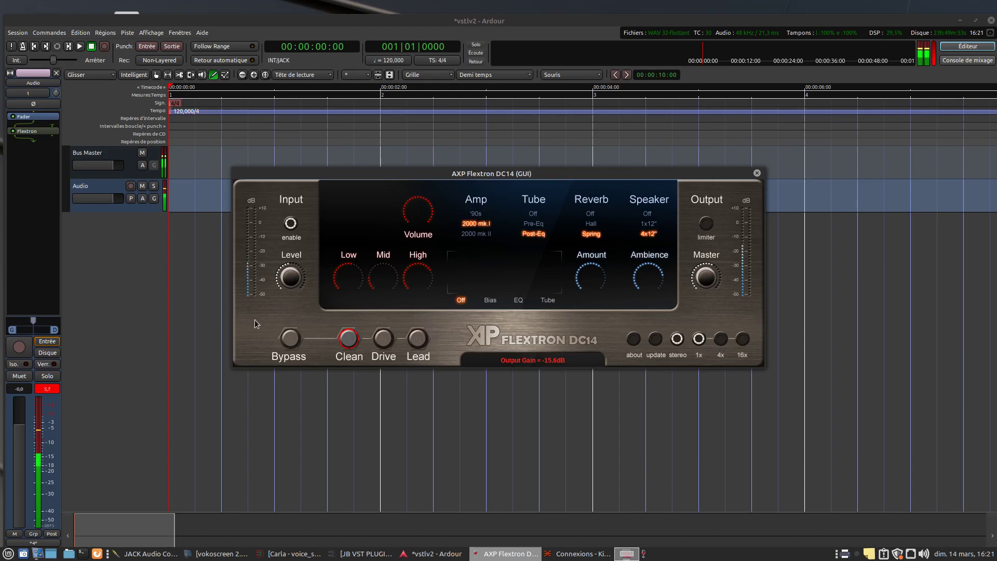
drag(705, 277, 702, 269)
drag(512, 175, 487, 199)
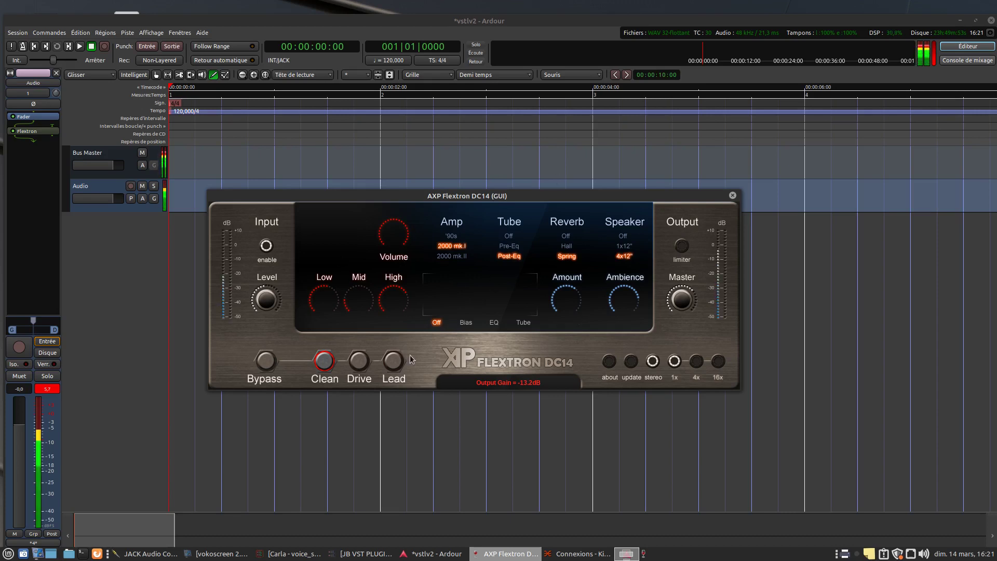
click(395, 368)
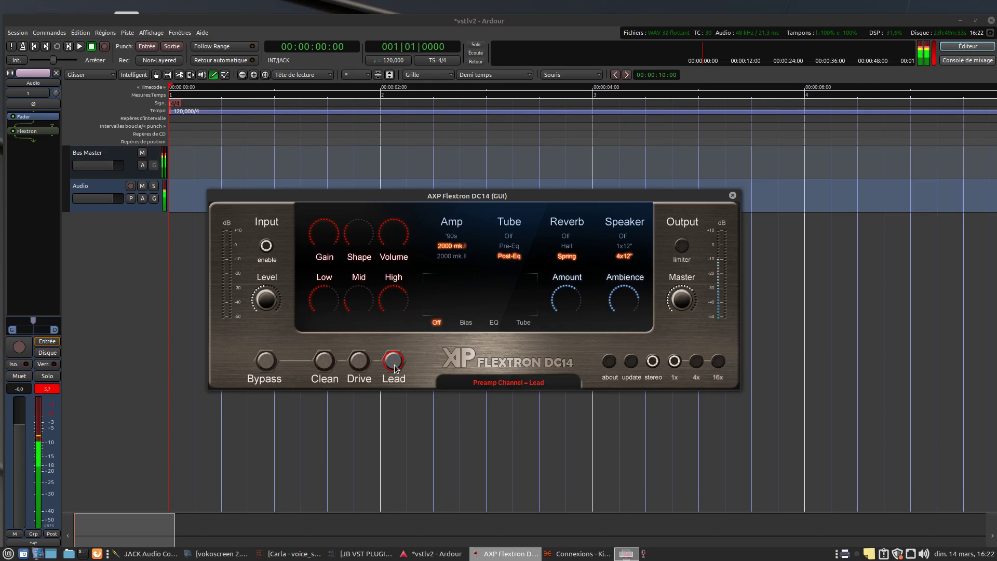
click(320, 360)
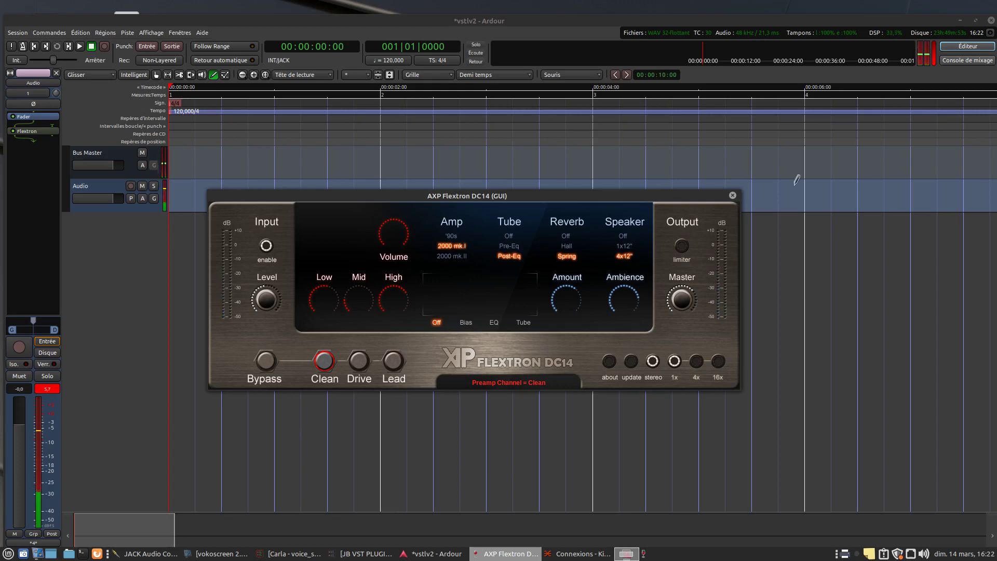
Clear the desktop by closing the Flextron and JACK connections windows and minimising Ardour.
click(732, 195)
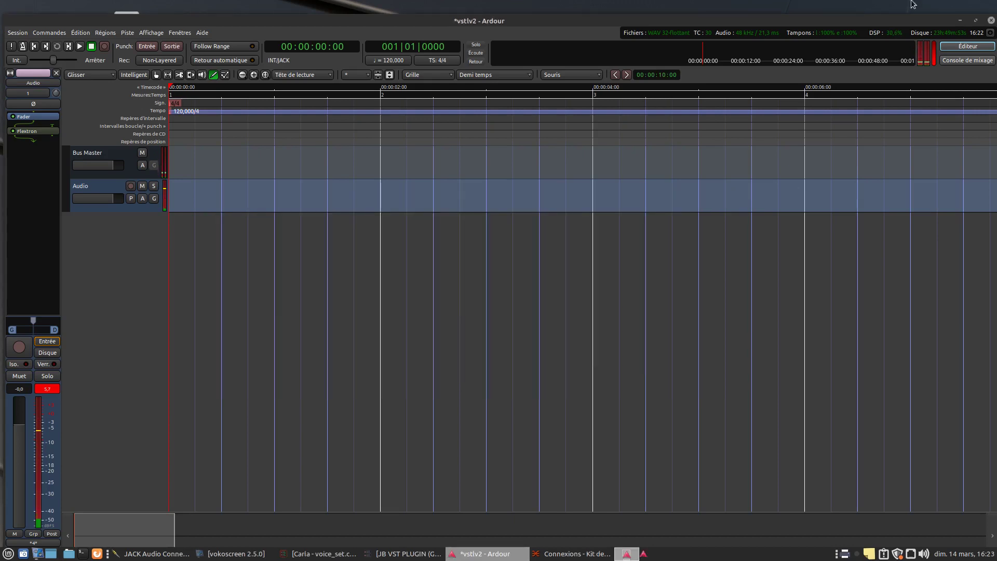
click(959, 21)
click(626, 102)
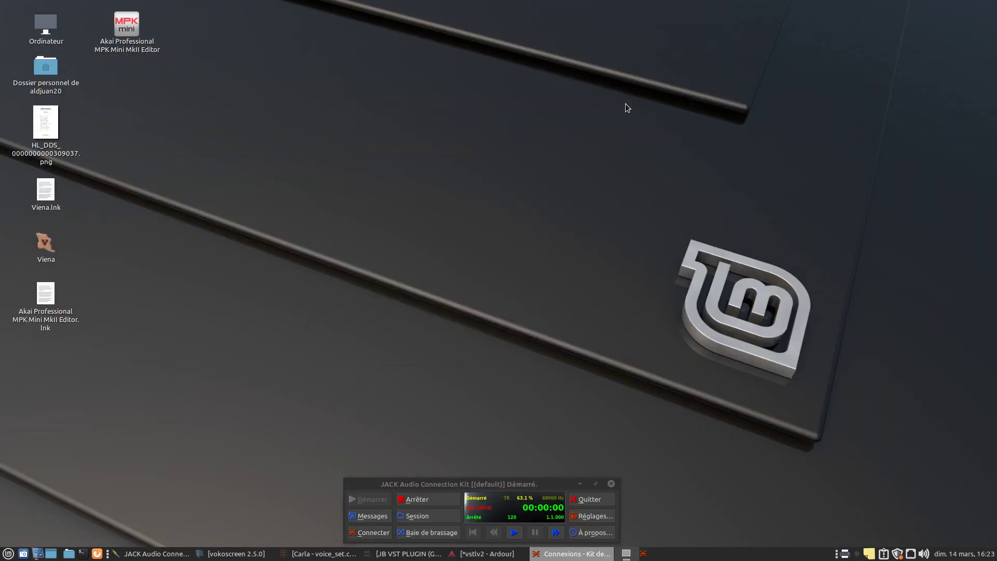
Launch the Synaptic package manager and authenticate with the account password.
click(7, 554)
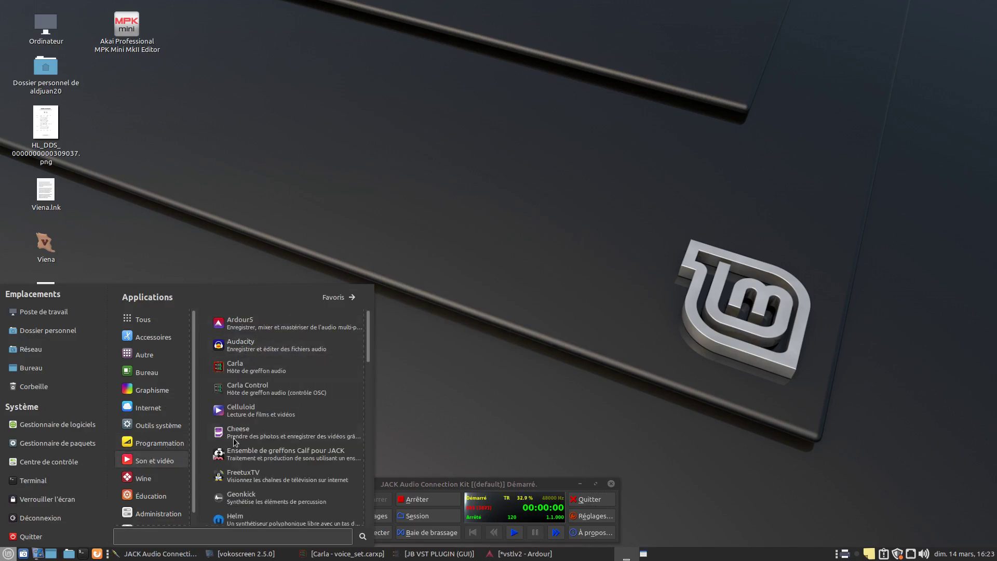
mouse_move(153, 514)
click(313, 364)
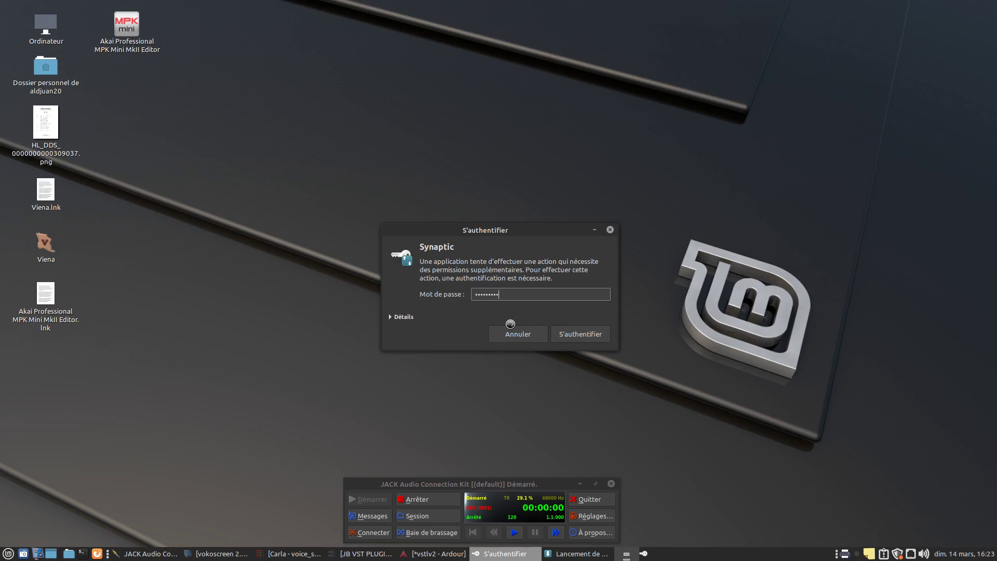
key(Return)
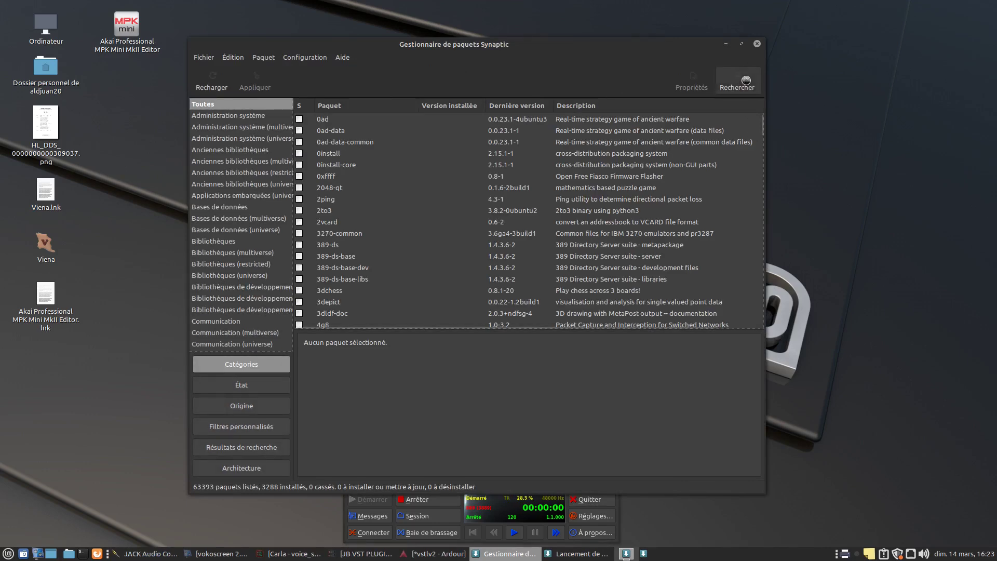
Search the packages by description and name for carla.
click(743, 84)
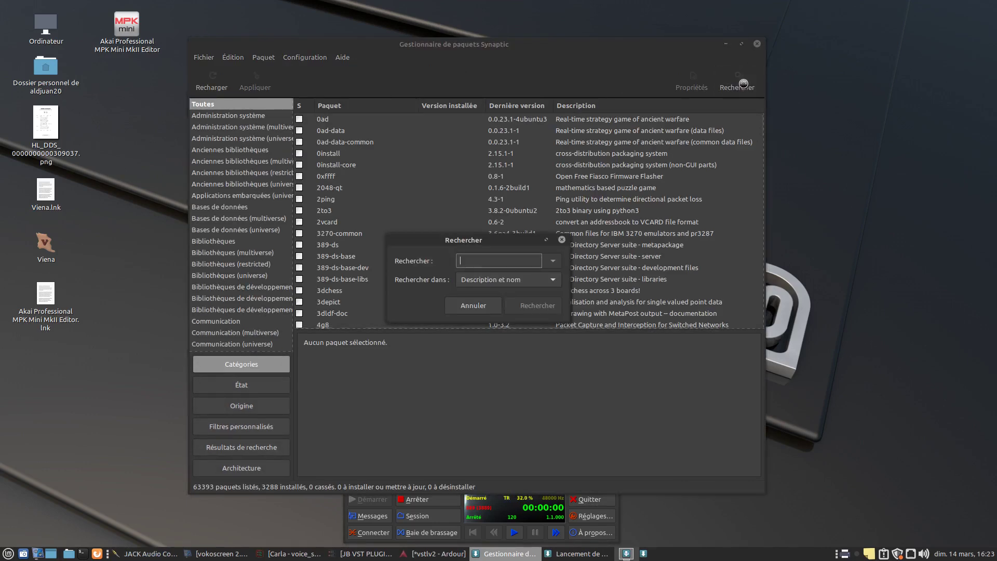
text(car)
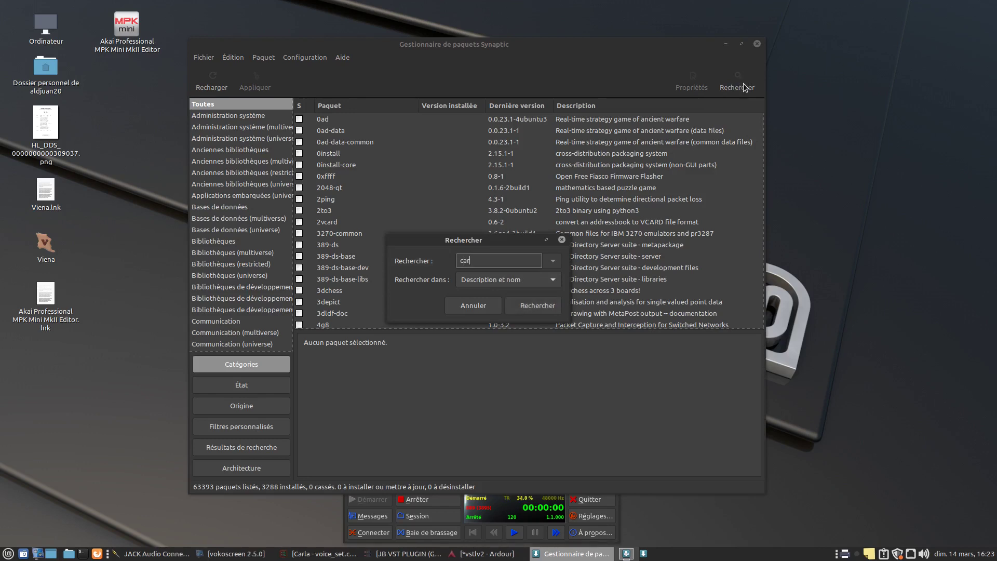
text(la)
key(Return)
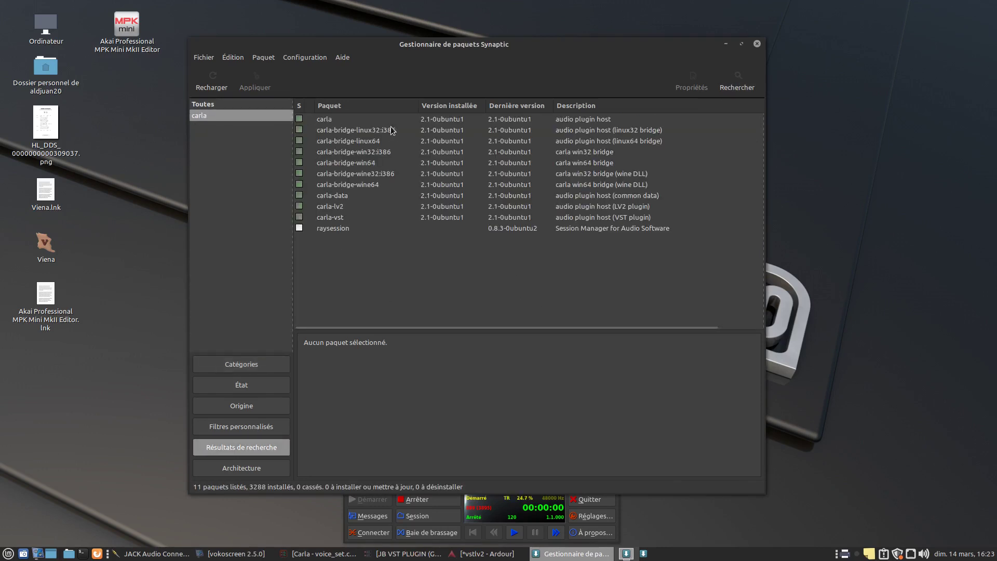
Examine the descriptions of the main carla package, its Linux and Wine bridges and carla-lv2, and close Synaptic.
click(322, 120)
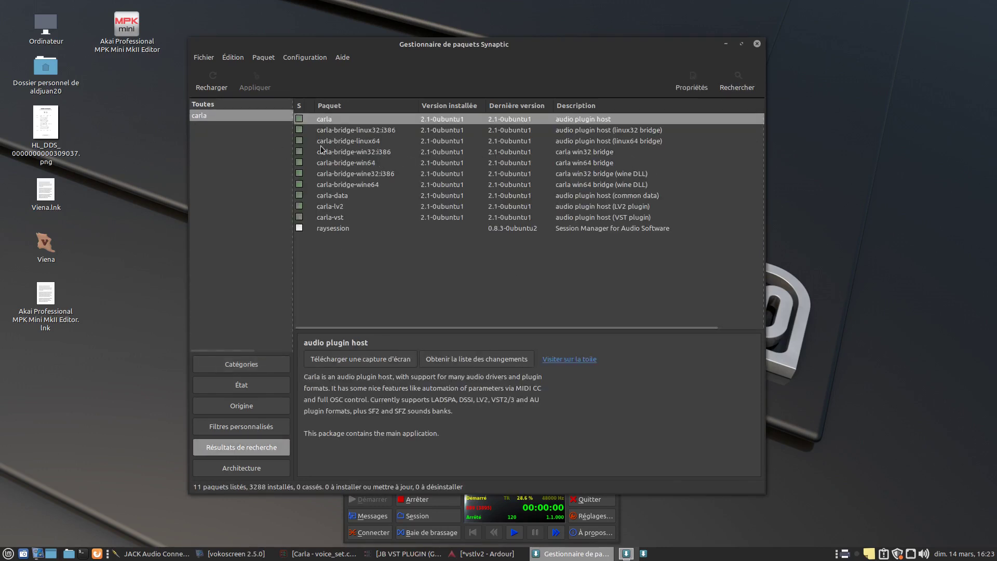
click(367, 143)
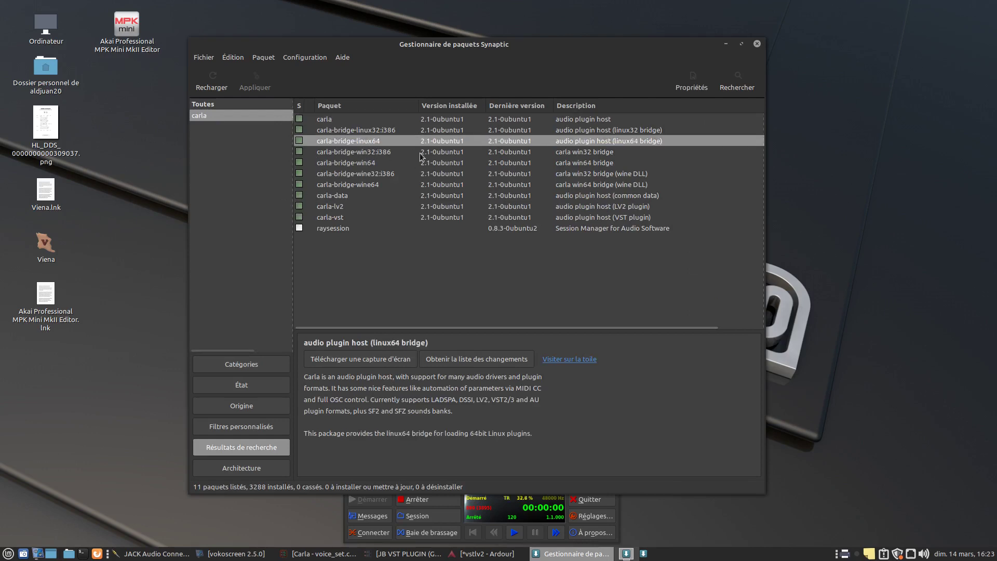
click(373, 132)
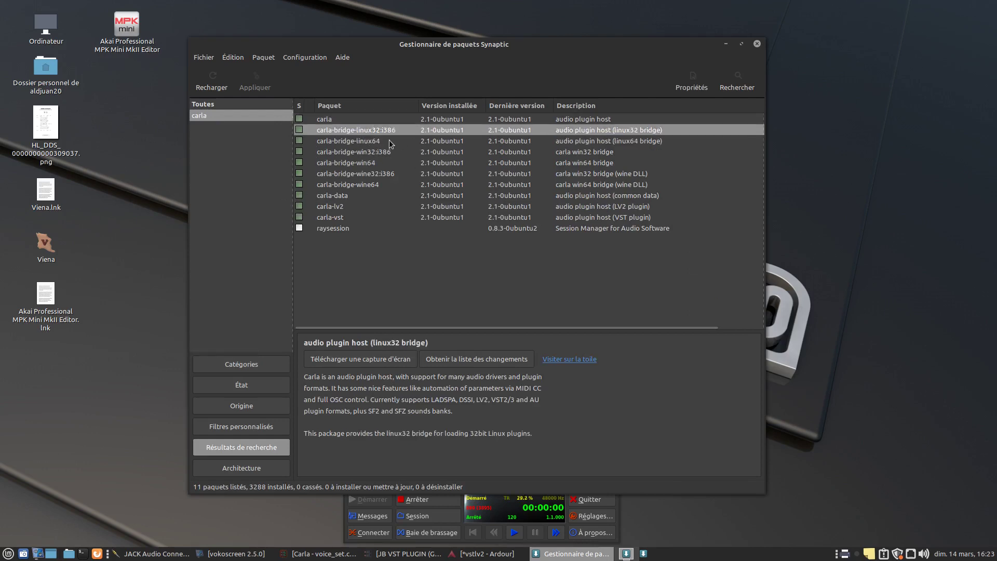
click(351, 143)
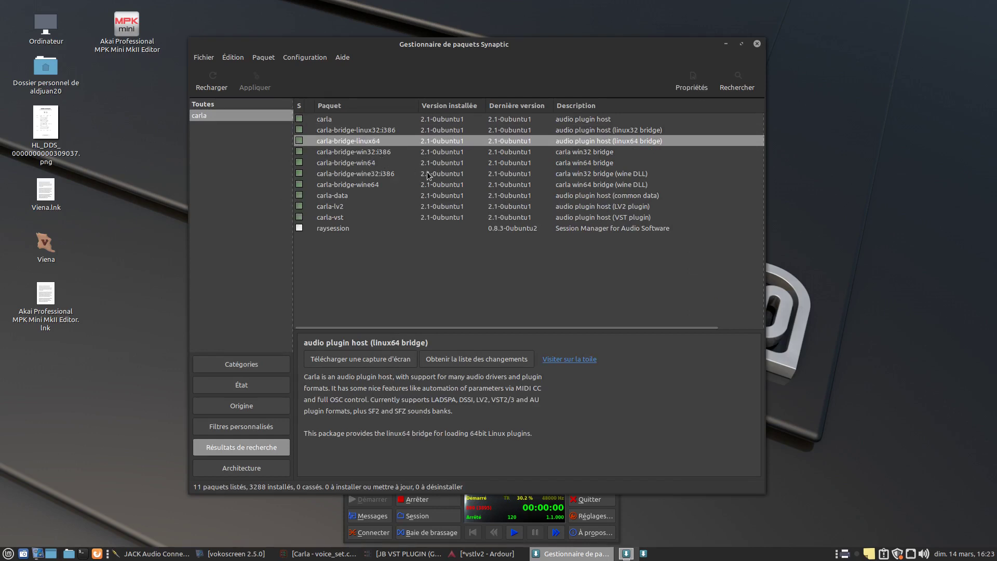
click(368, 183)
click(384, 175)
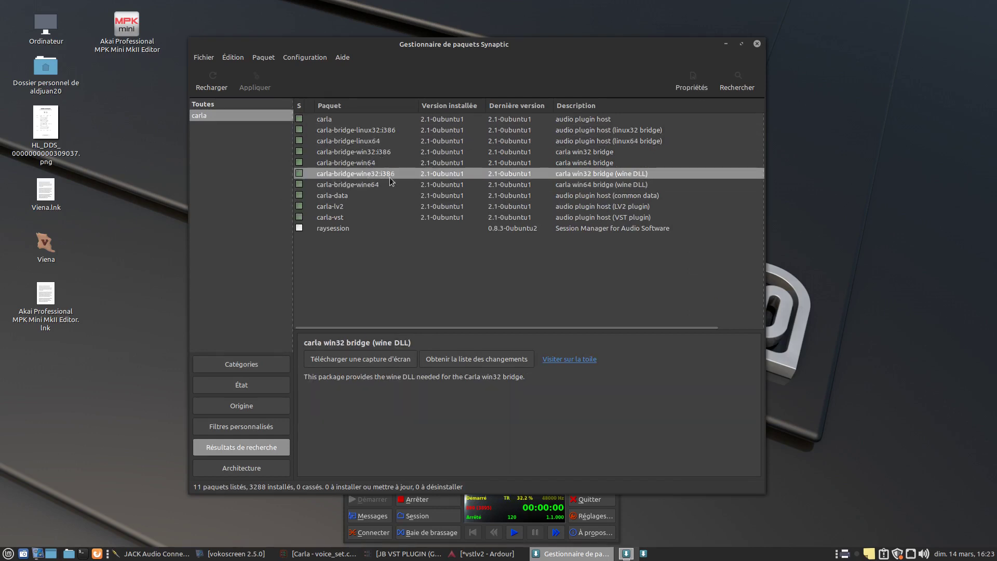
click(340, 186)
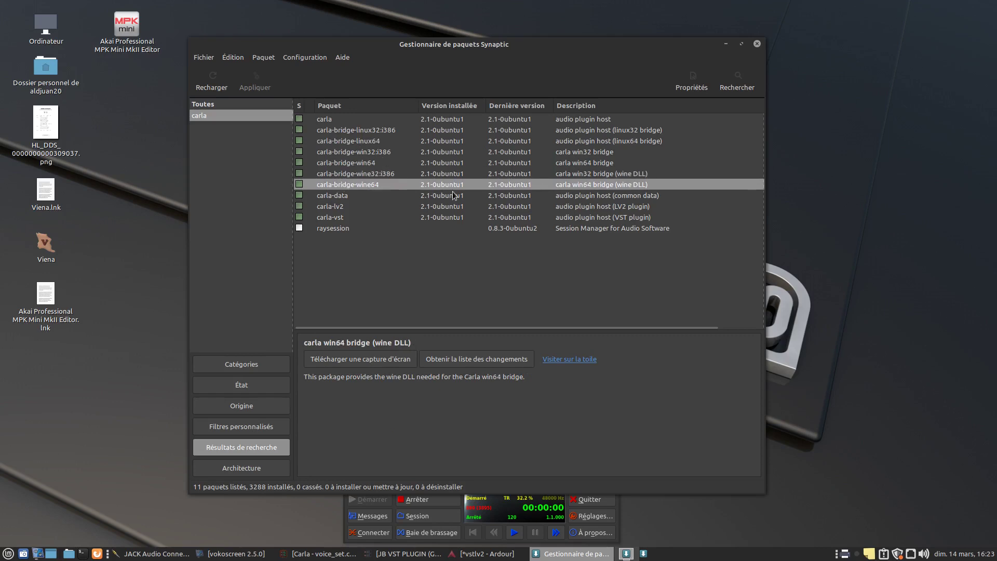
click(349, 208)
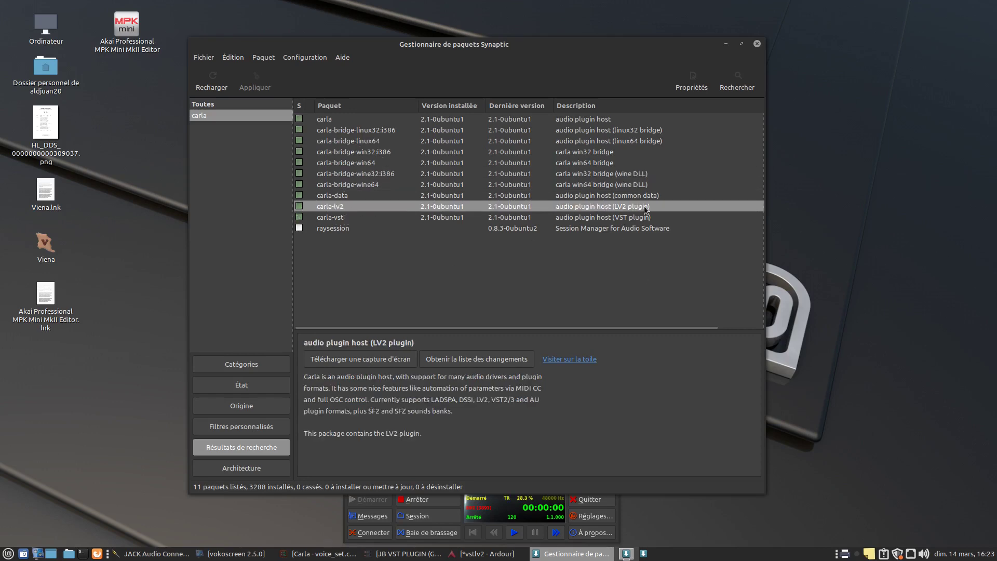
click(758, 45)
click(8, 553)
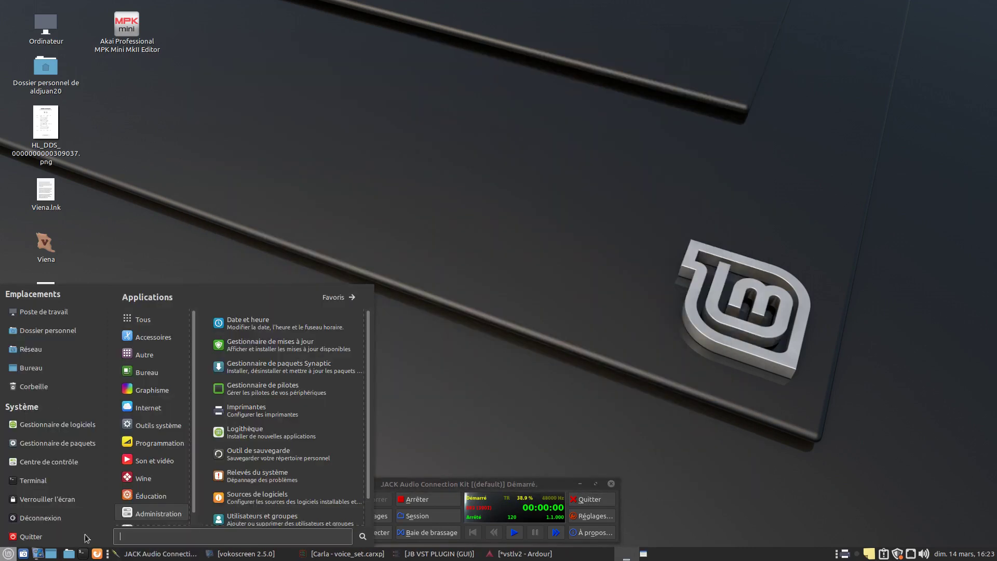
mouse_move(156, 443)
click(513, 397)
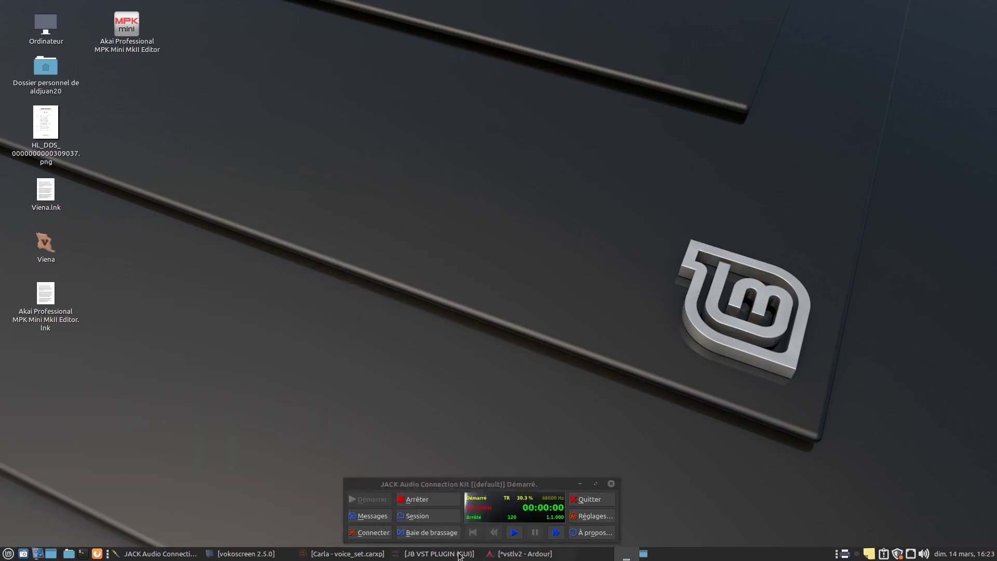
Switch to Carla, view its Wine and Experimental configuration pages, and leave the settings without saving.
click(347, 554)
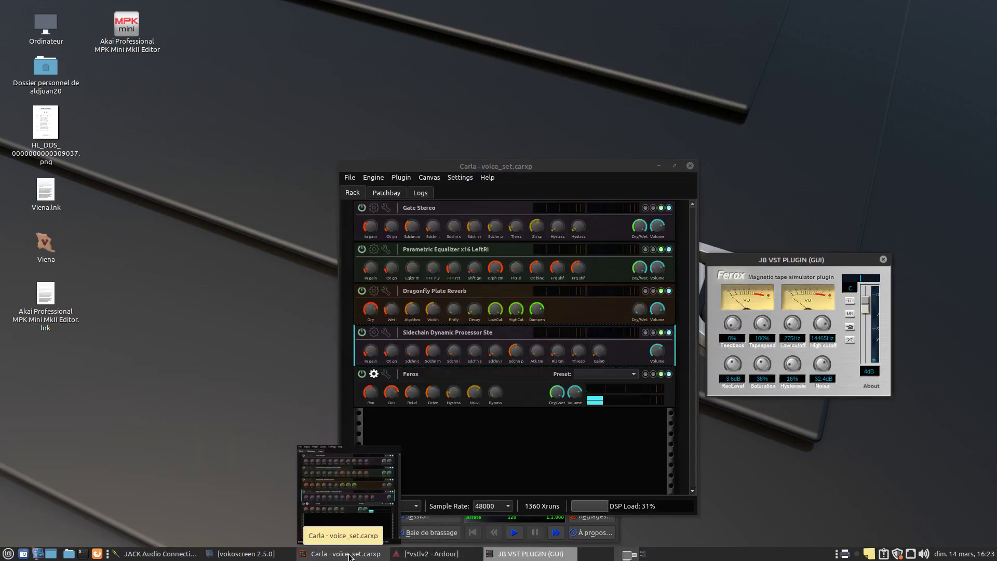
click(348, 555)
click(349, 554)
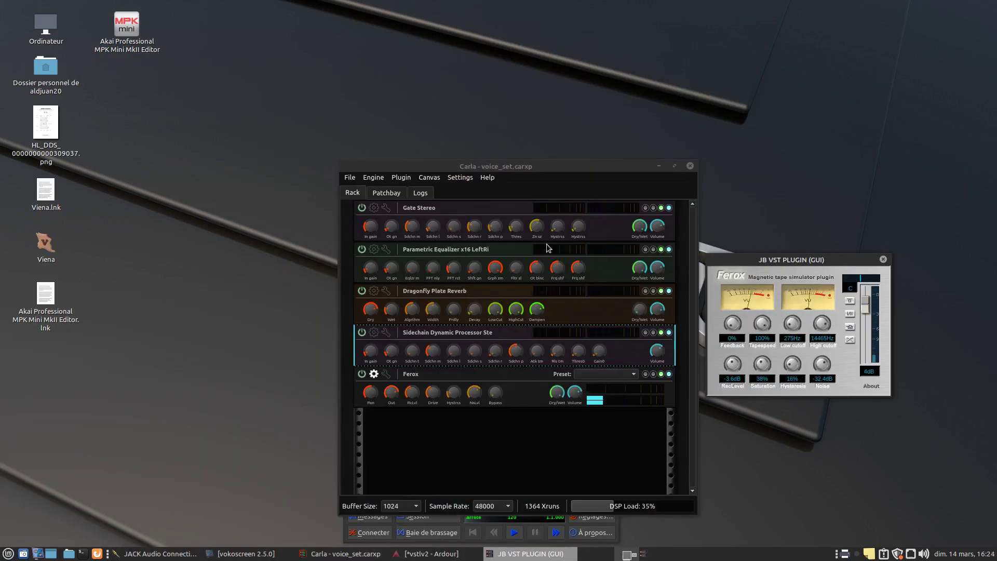
click(460, 177)
click(492, 241)
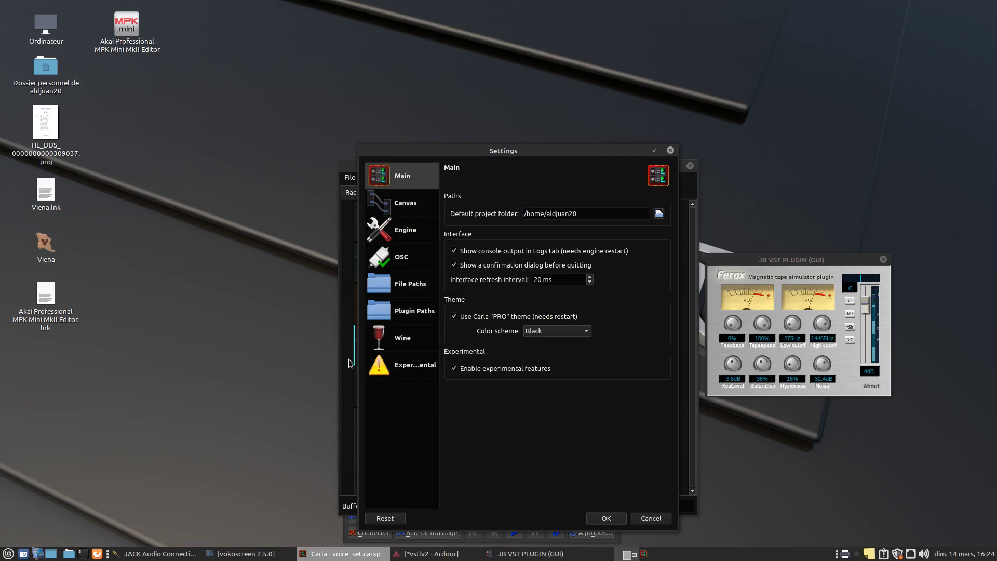
click(400, 338)
click(410, 372)
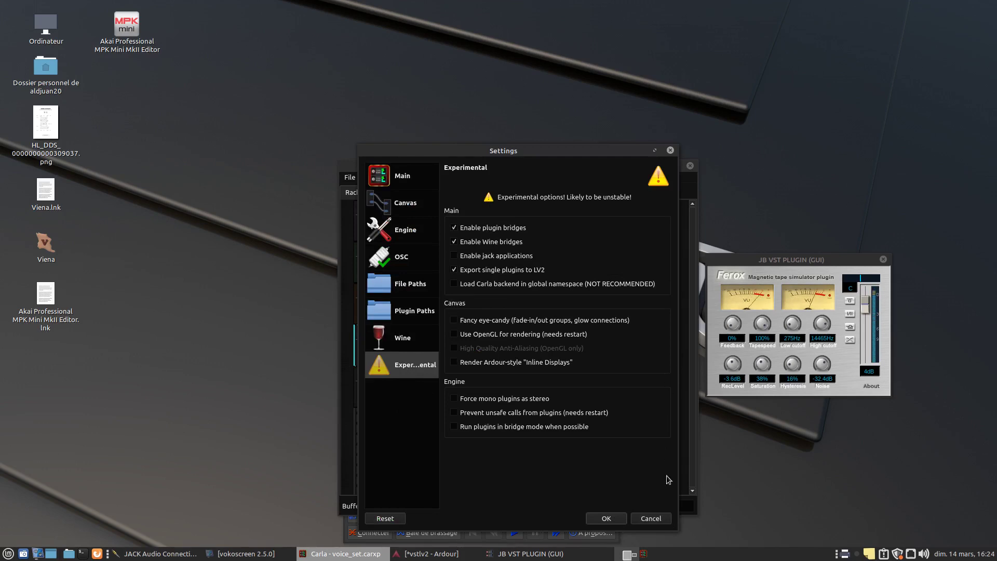
click(659, 518)
Reopen Carla's settings, view the Plugin Paths page and its list of plugin formats, and leave without saving.
click(460, 177)
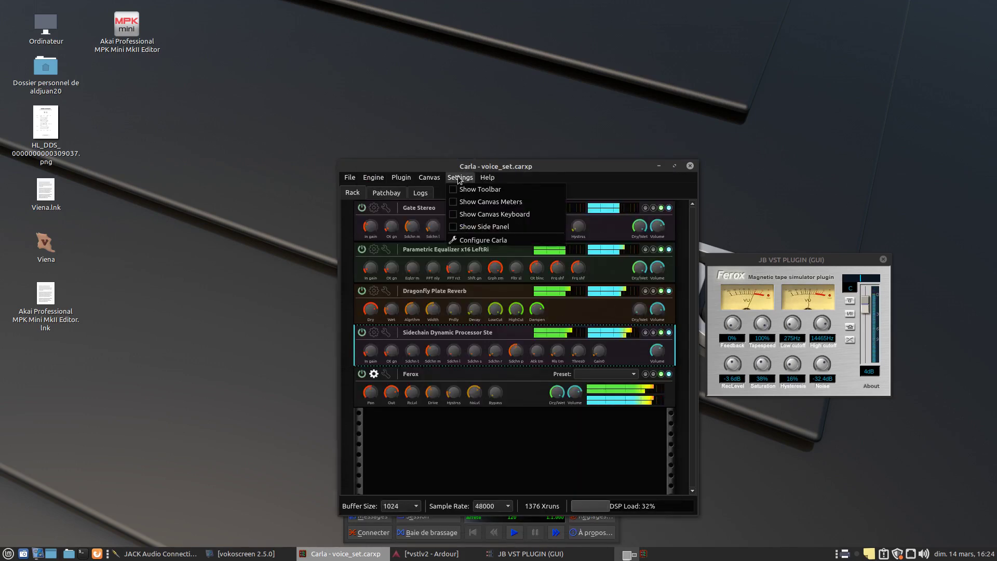
click(470, 240)
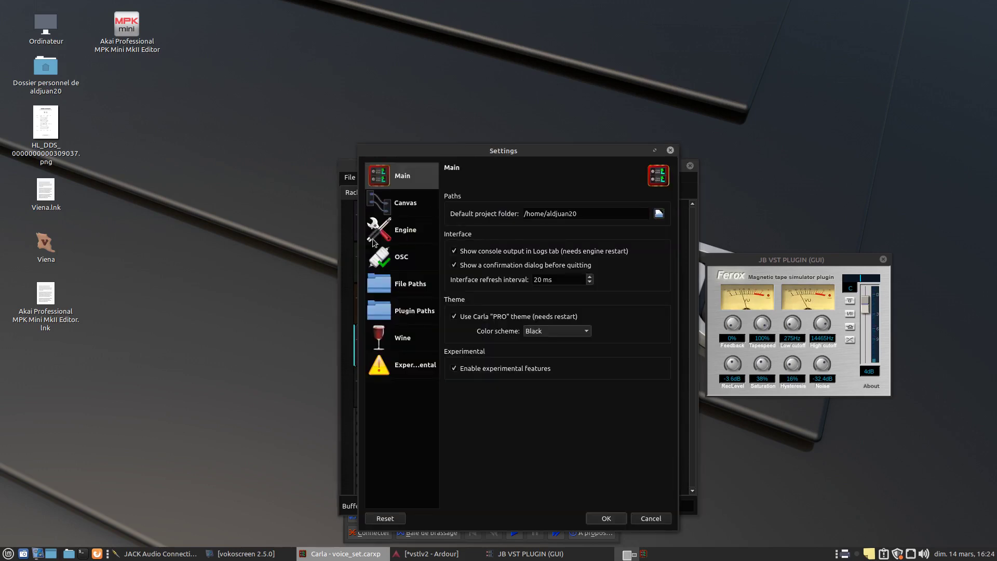
click(413, 307)
click(499, 200)
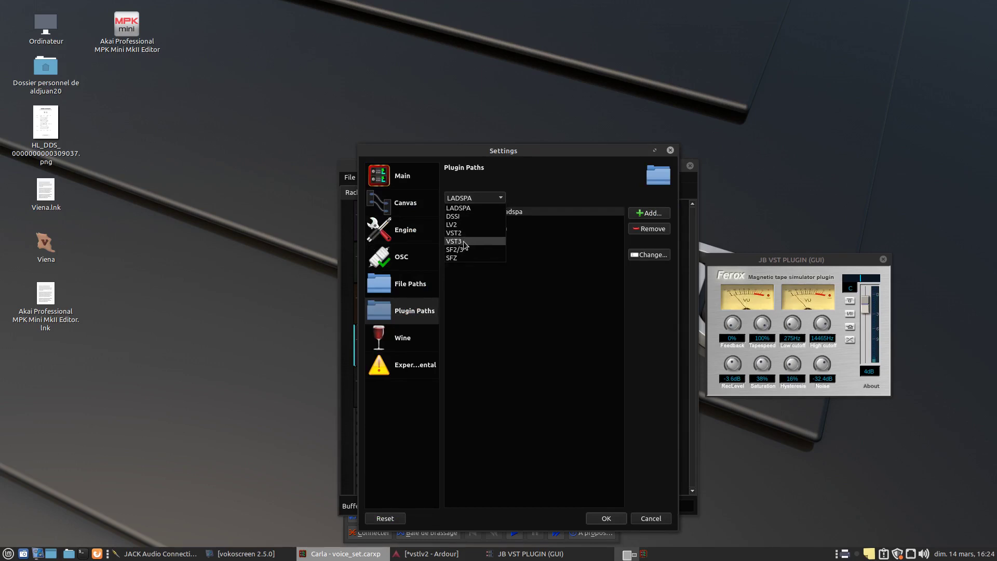
click(561, 274)
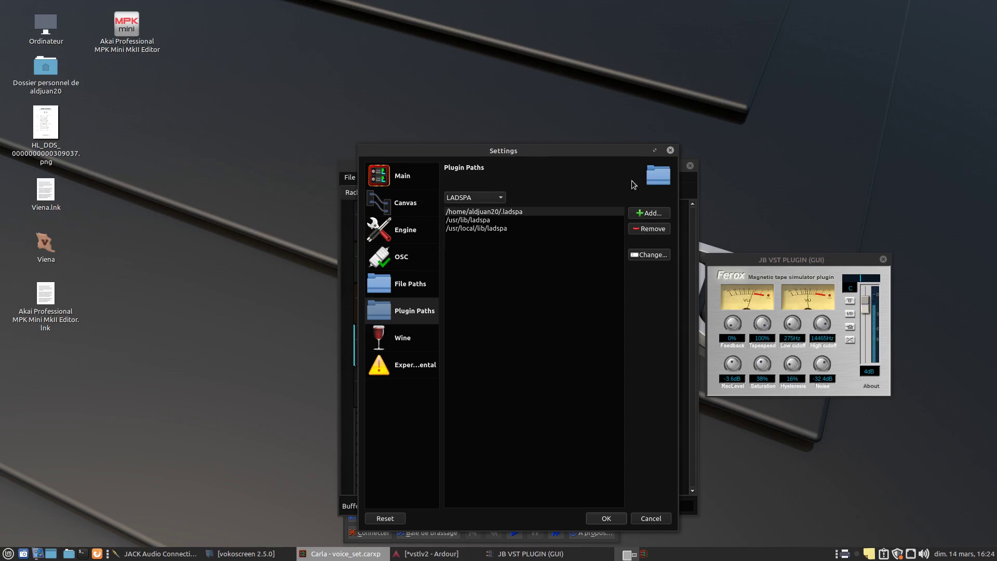
click(653, 521)
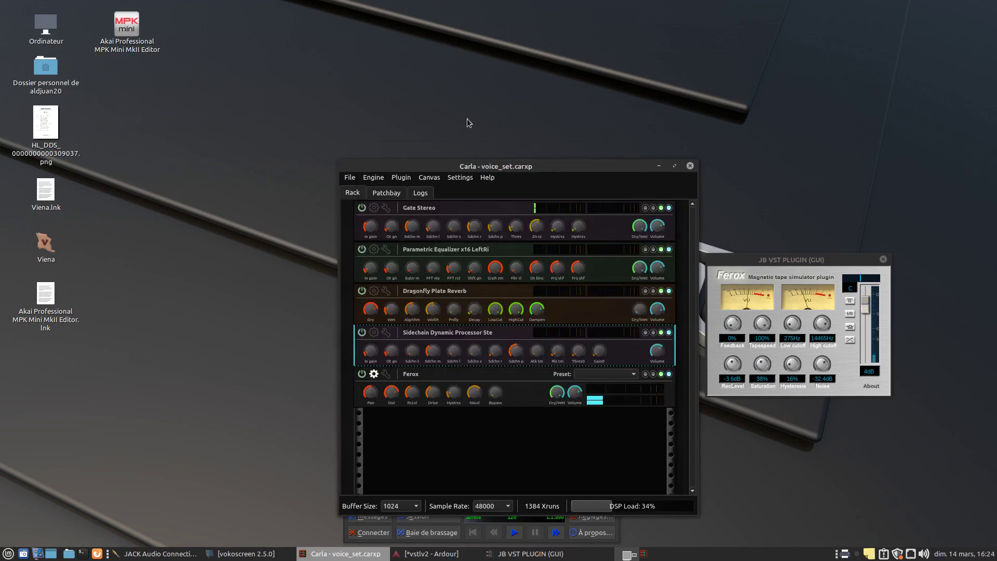
Minimize the Carla window and move the JACK Audio Connection Kit window higher and further left on the desktop.
click(658, 166)
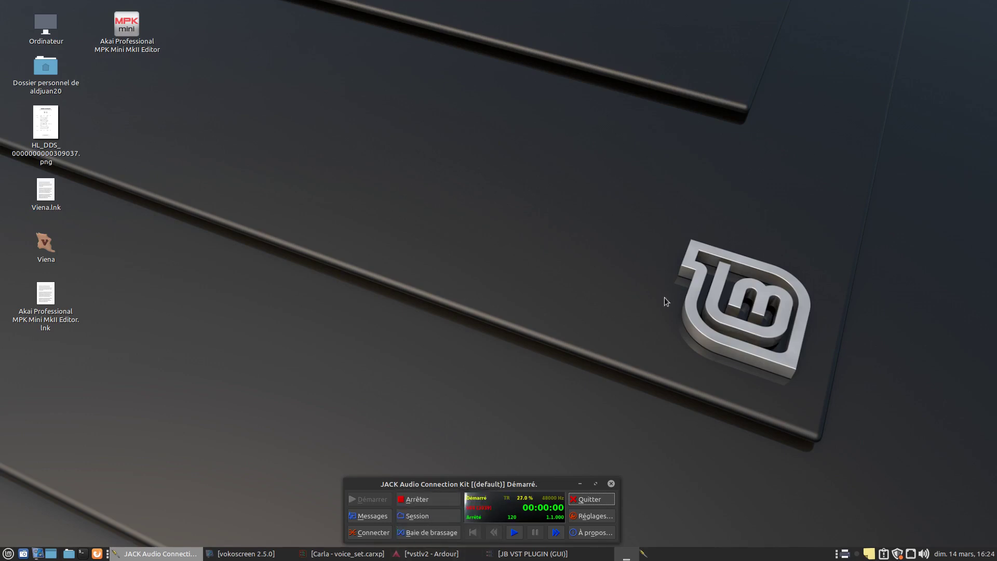
drag(480, 480, 443, 397)
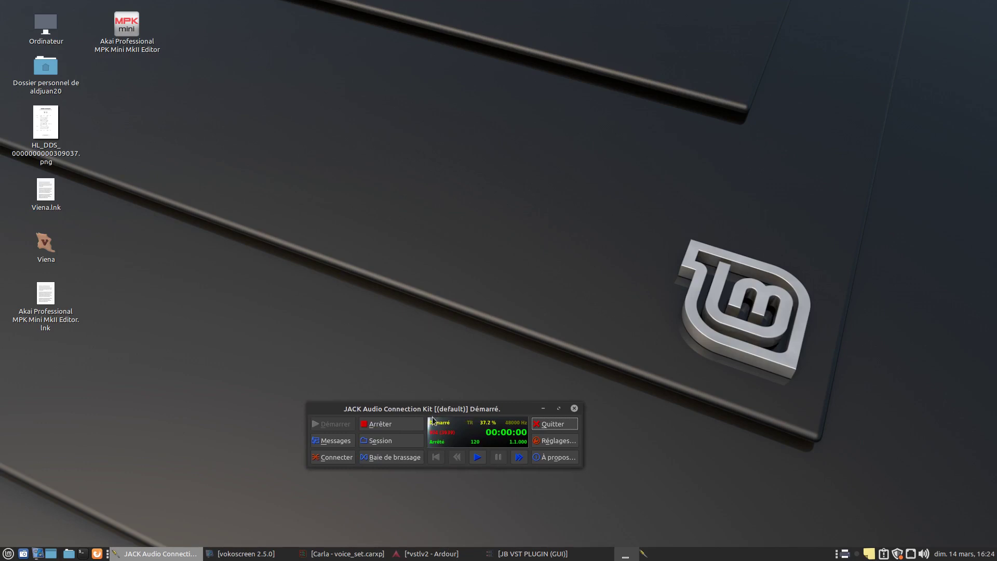
drag(441, 408, 418, 433)
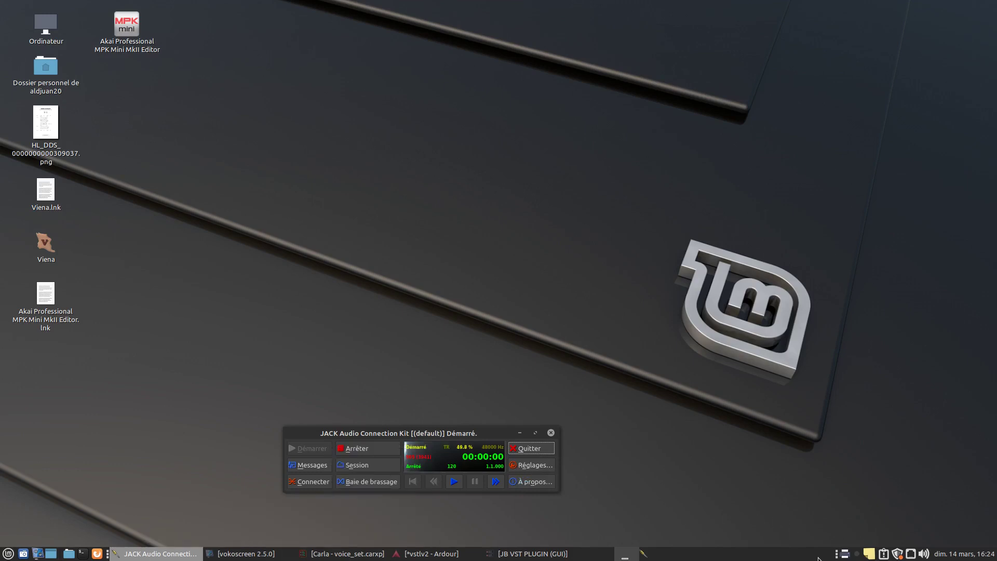
right_click(857, 554)
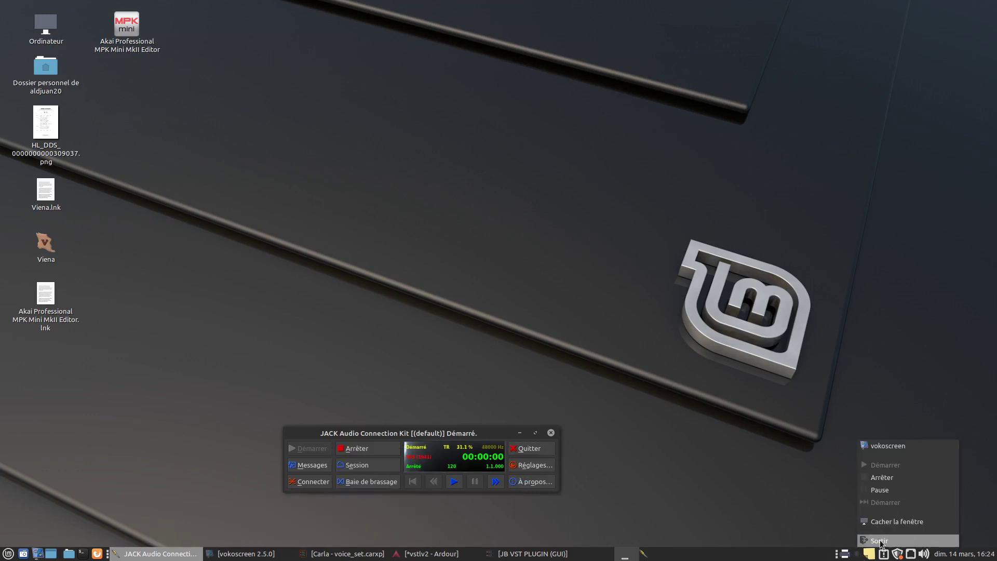